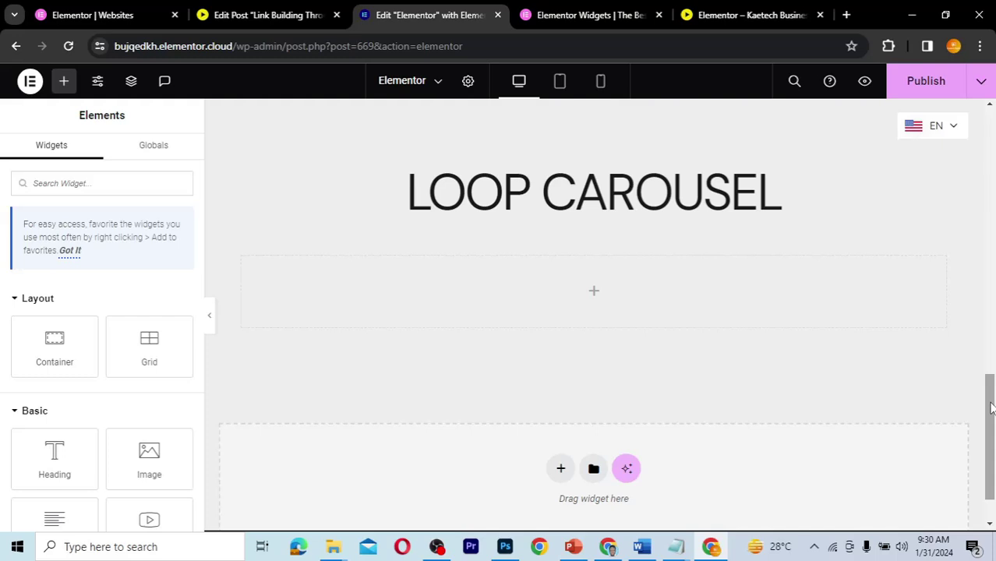
Examine the post cards in the finished Loop Grid section and return to the empty container under the LOOP CAROUSEL heading
left_click_drag(990, 407, 989, 173)
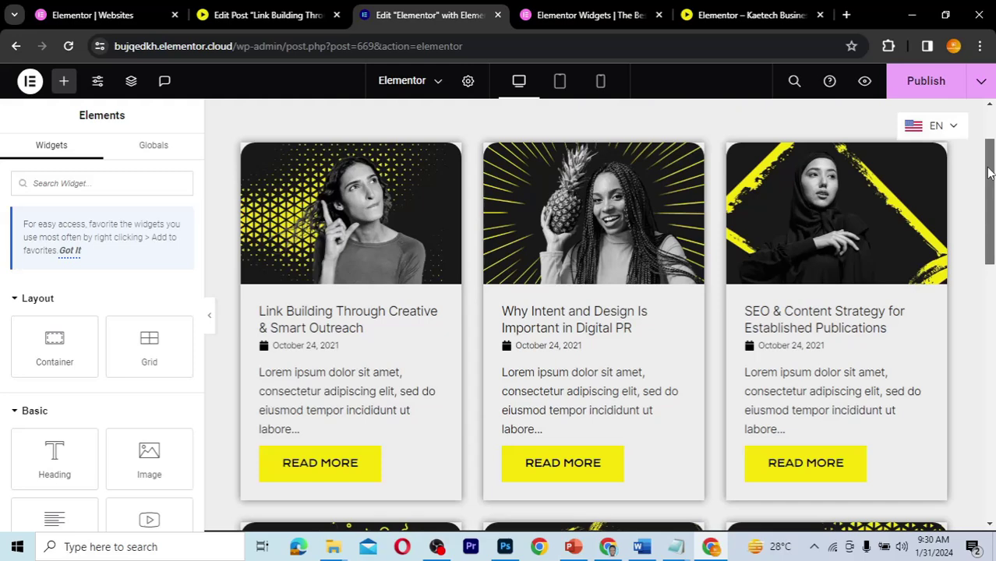
left_click_drag(988, 173, 987, 153)
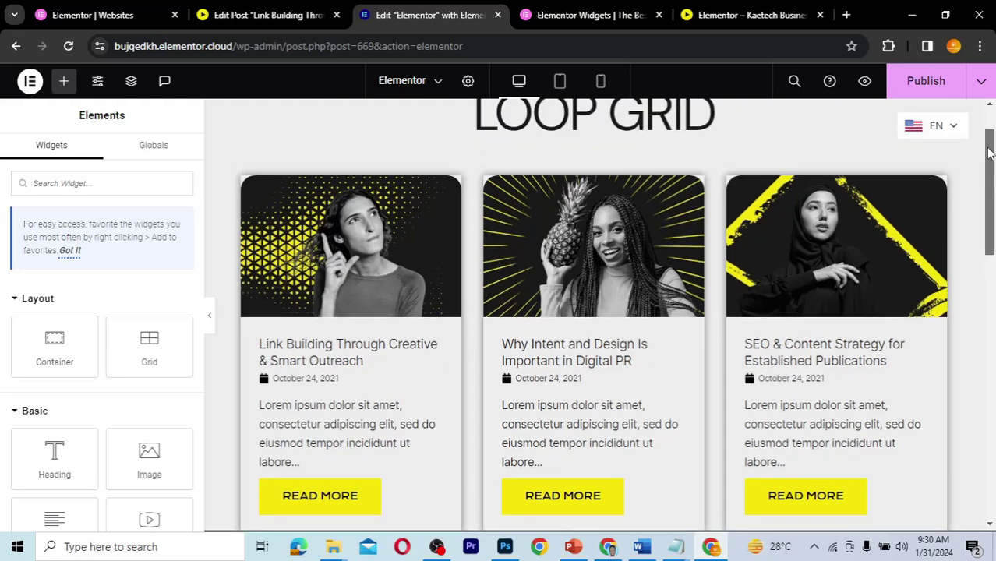
scroll(988, 153, "up", 1)
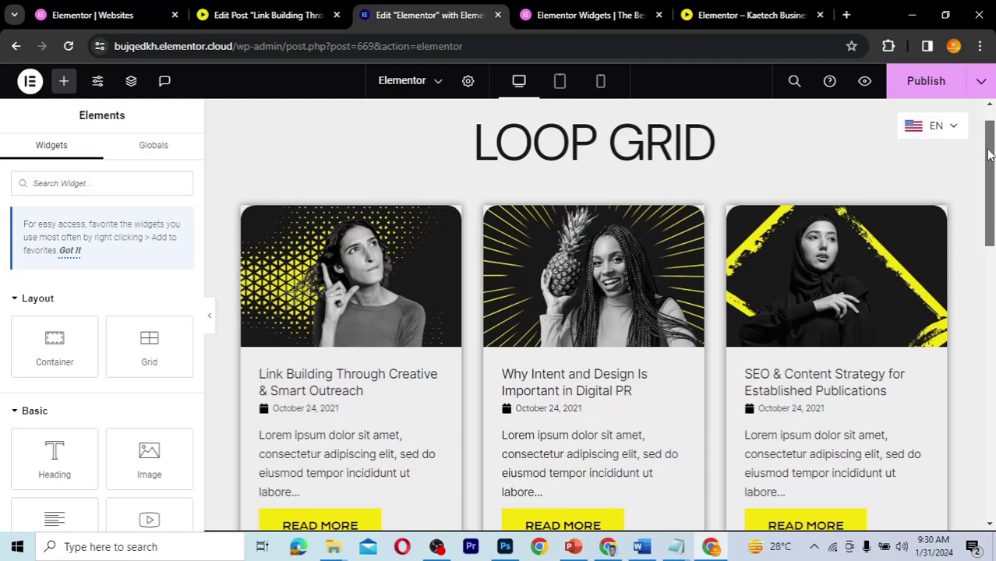
left_click_drag(988, 154, 988, 162)
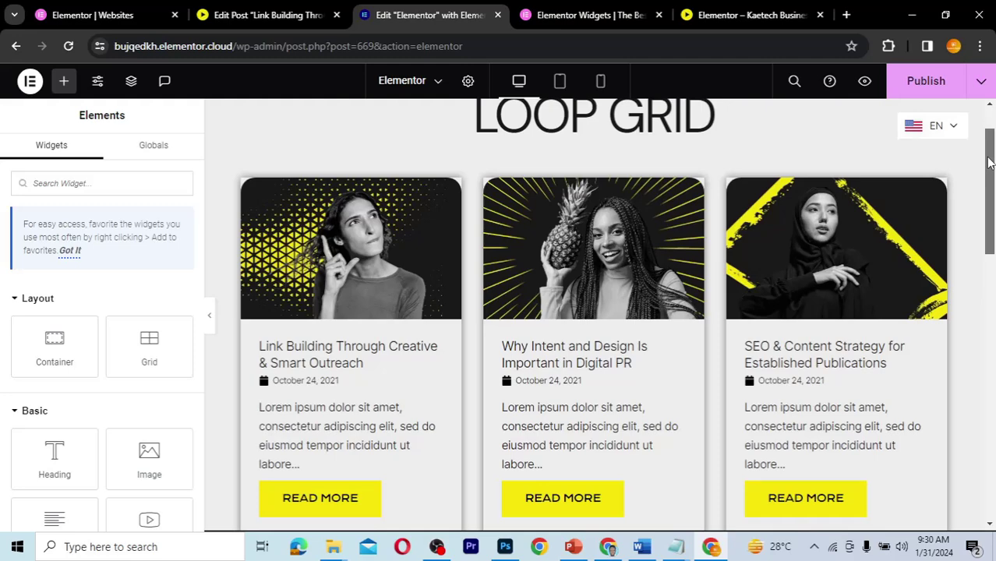
left_click_drag(988, 162, 982, 290)
scroll(981, 282, "up", 1)
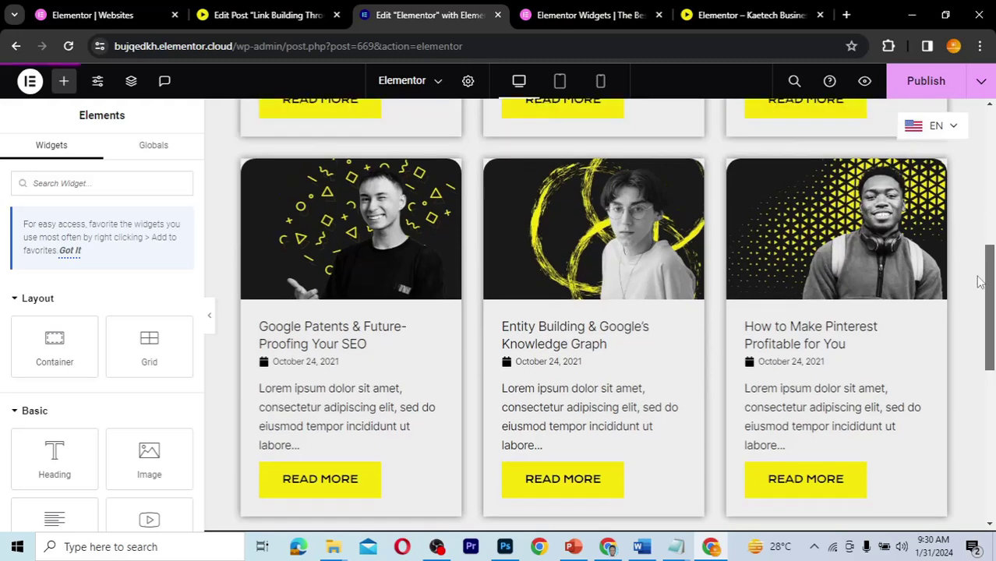
scroll(969, 397, "down", 5)
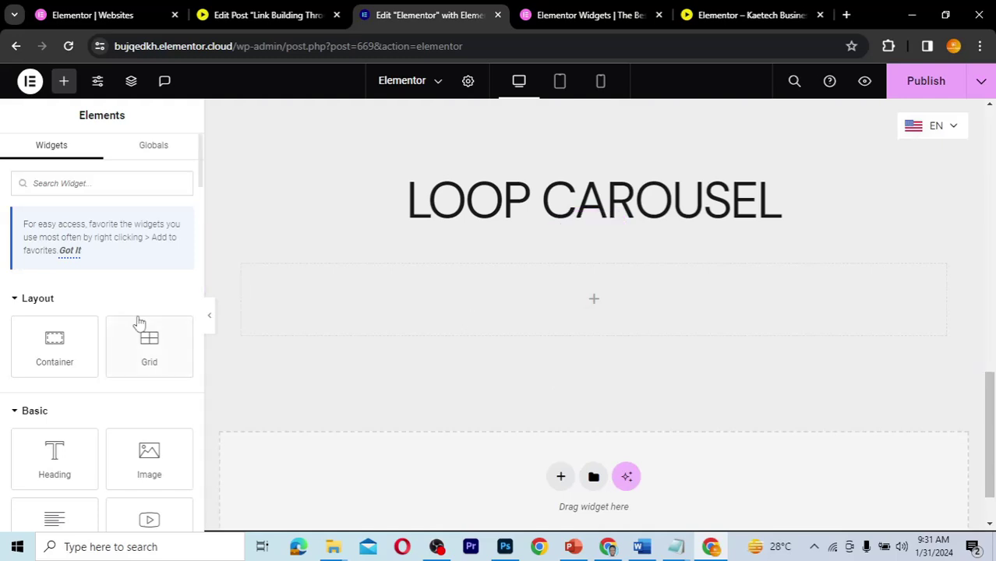
Add a Loop Carousel widget to the empty container below the LOOP CAROUSEL heading
scroll(117, 345, "down", 2)
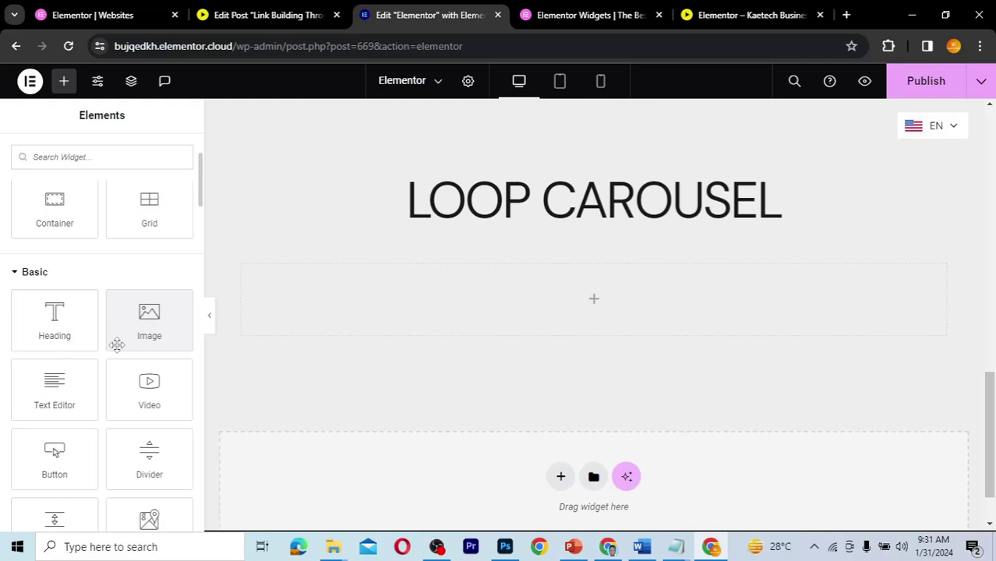
scroll(117, 345, "down", 4)
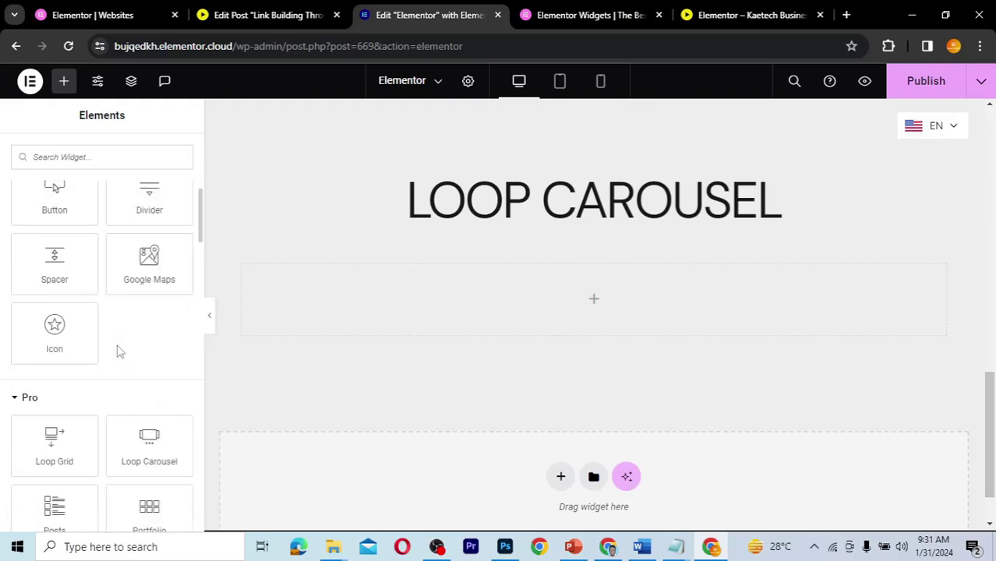
scroll(117, 347, "down", 2)
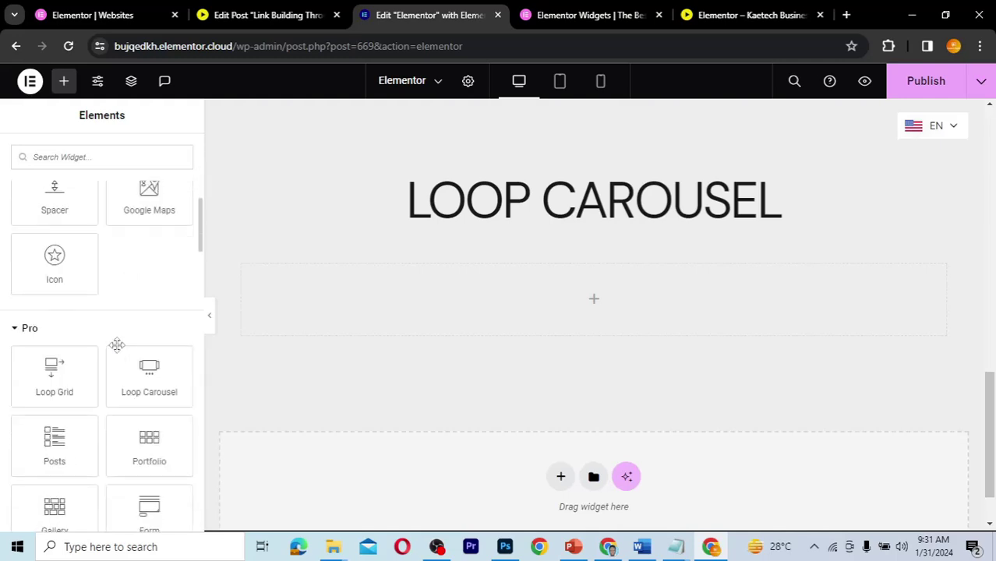
scroll(117, 346, "up", 1)
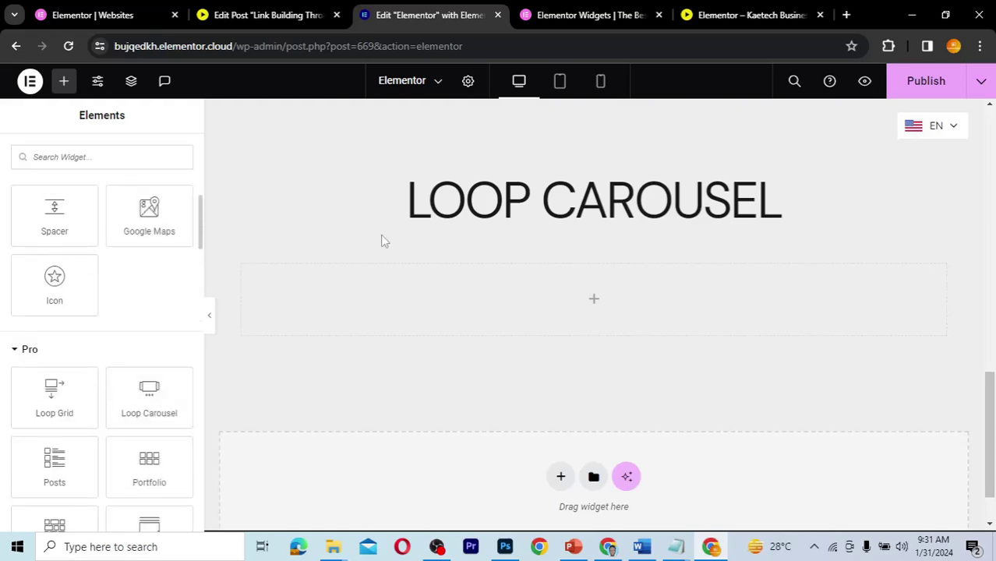
scroll(381, 241, "up", 2)
scroll(381, 238, "up", 5)
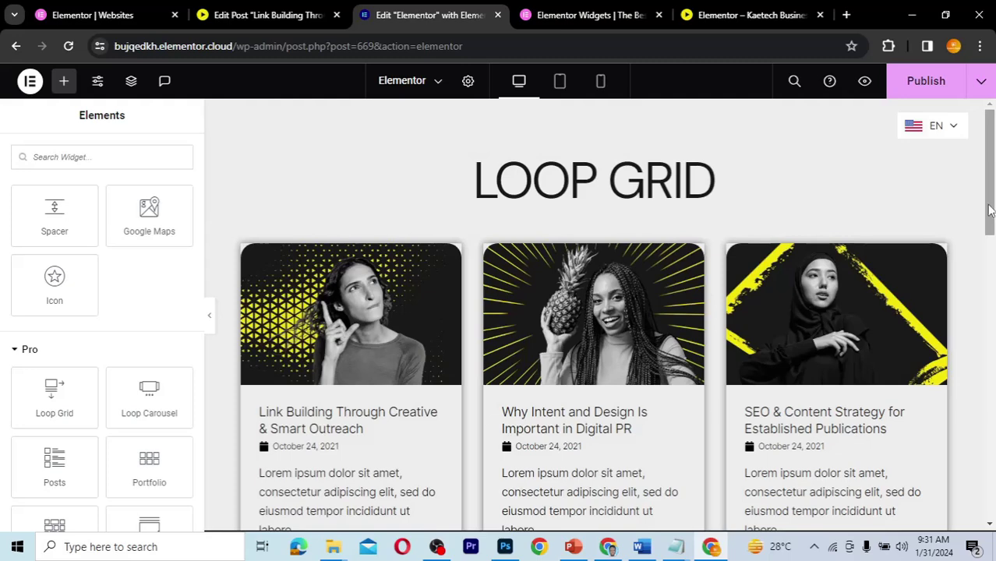
left_click_drag(989, 212, 972, 454)
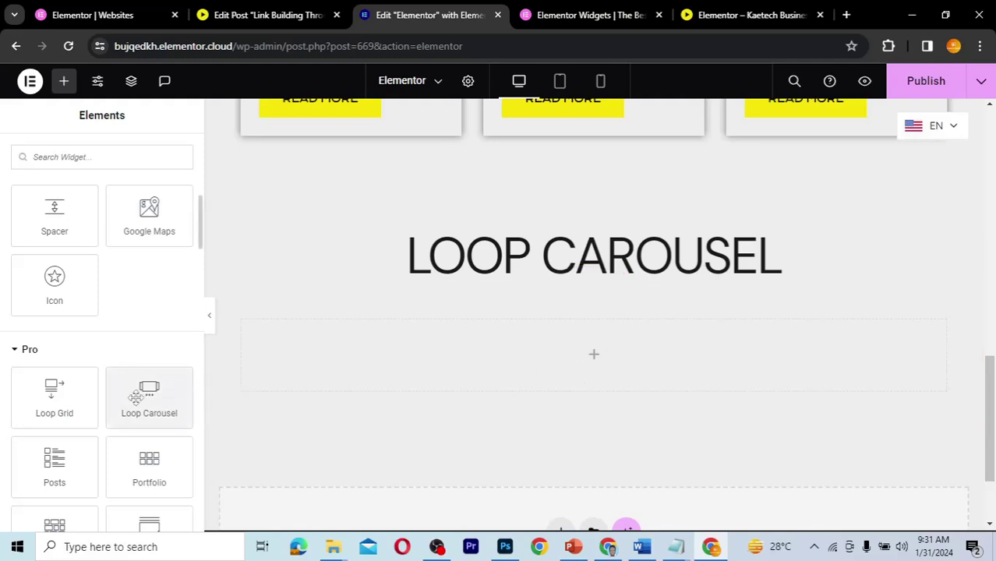
left_click_drag(136, 397, 442, 363)
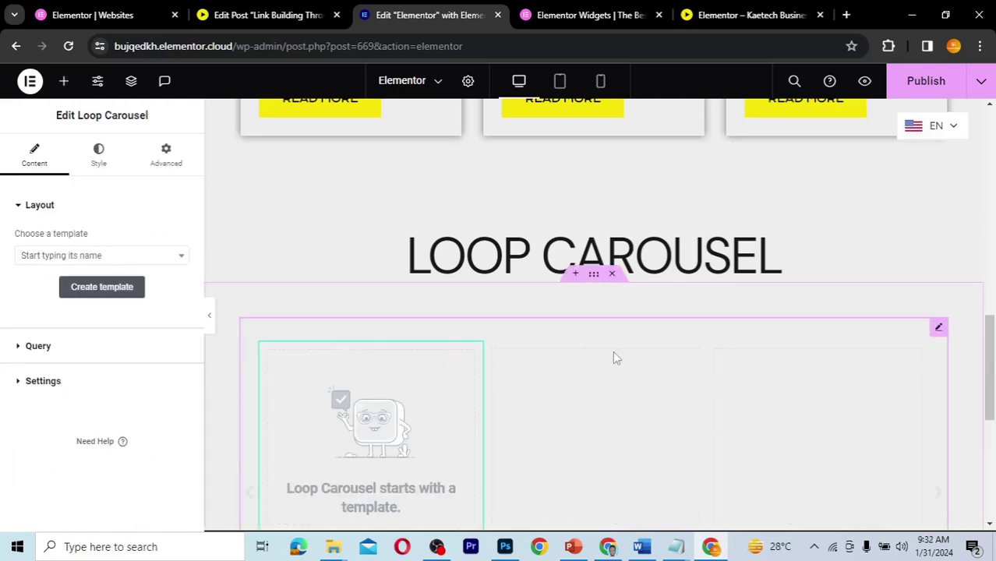
Search the carousel's template choices for ELEMENTOR and assign the Elementor Loop Item #687 template
scroll(991, 360, "down", 1)
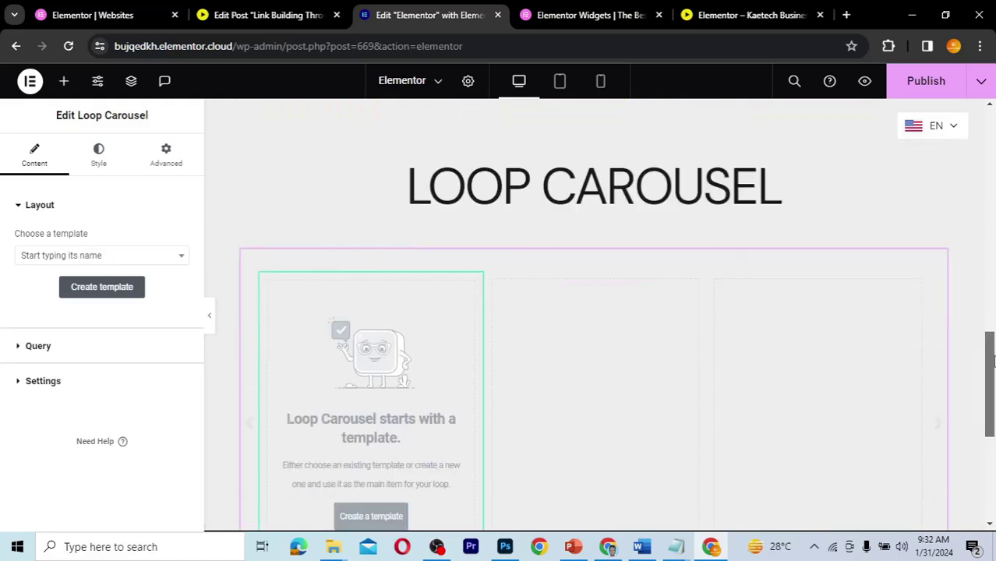
scroll(991, 360, "down", 1)
left_click_drag(991, 359, 992, 377)
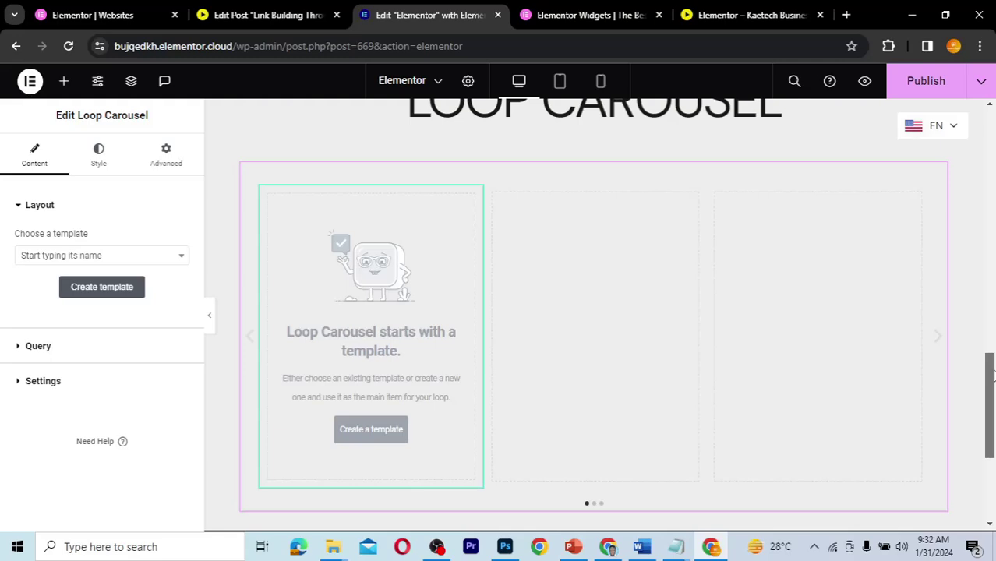
mouse_move(992, 376)
left_mouse_down()
mouse_move(992, 362)
mouse_move(992, 374)
left_mouse_up()
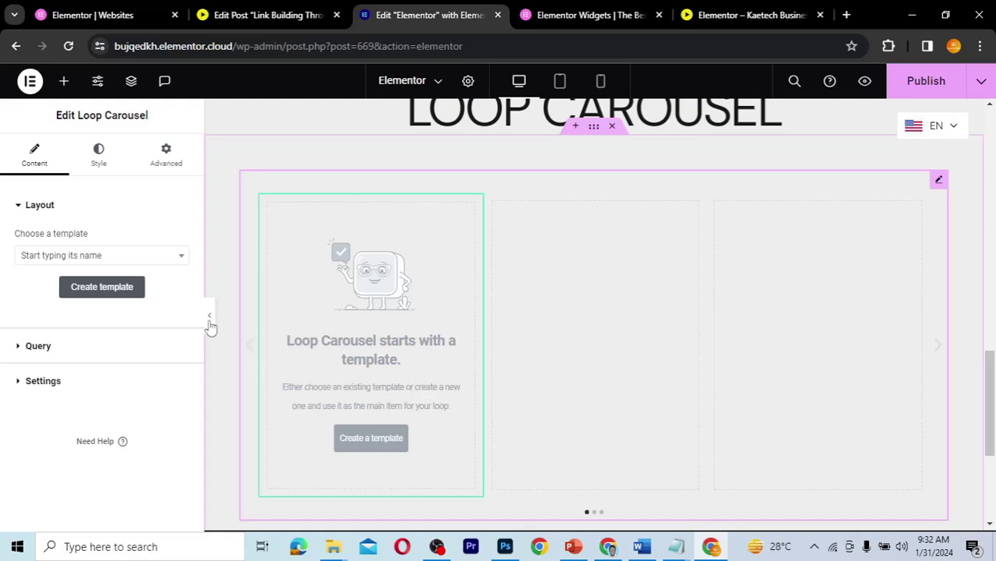
left_click(136, 259)
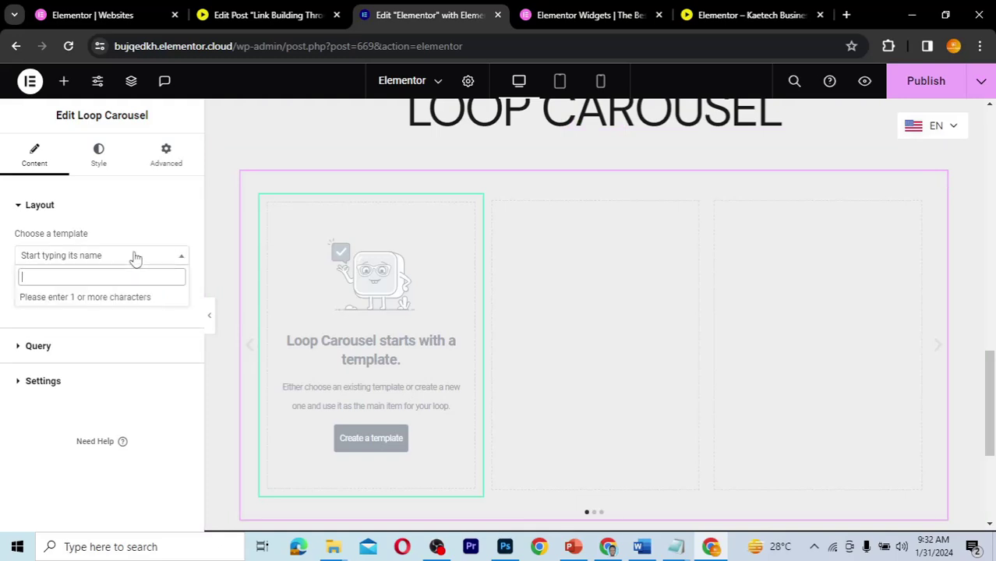
type("ELEMEN")
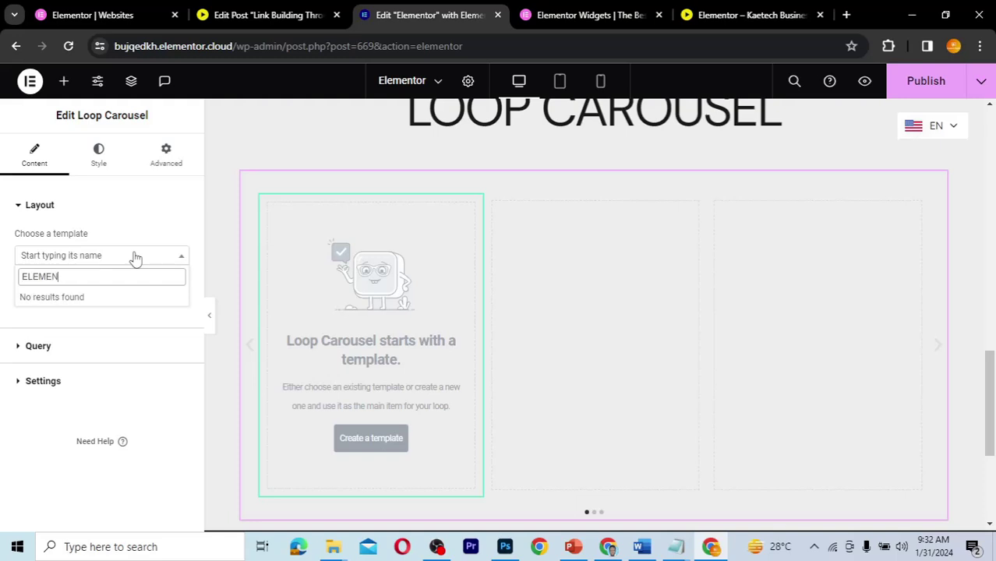
type("TOR")
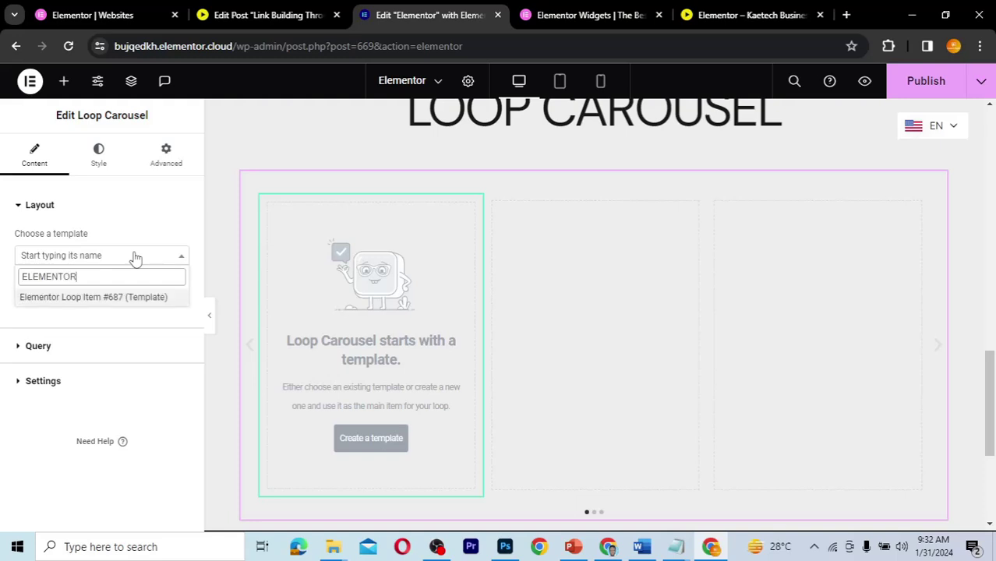
left_click(86, 299)
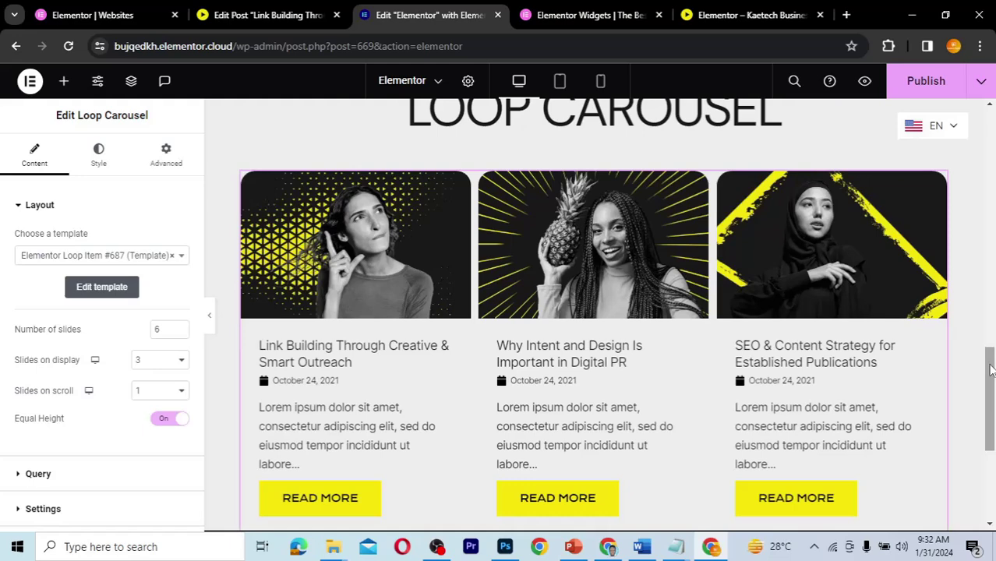
Preview the carousel by moving through its slides from the second to the last pagination dot
left_click_drag(989, 369, 990, 384)
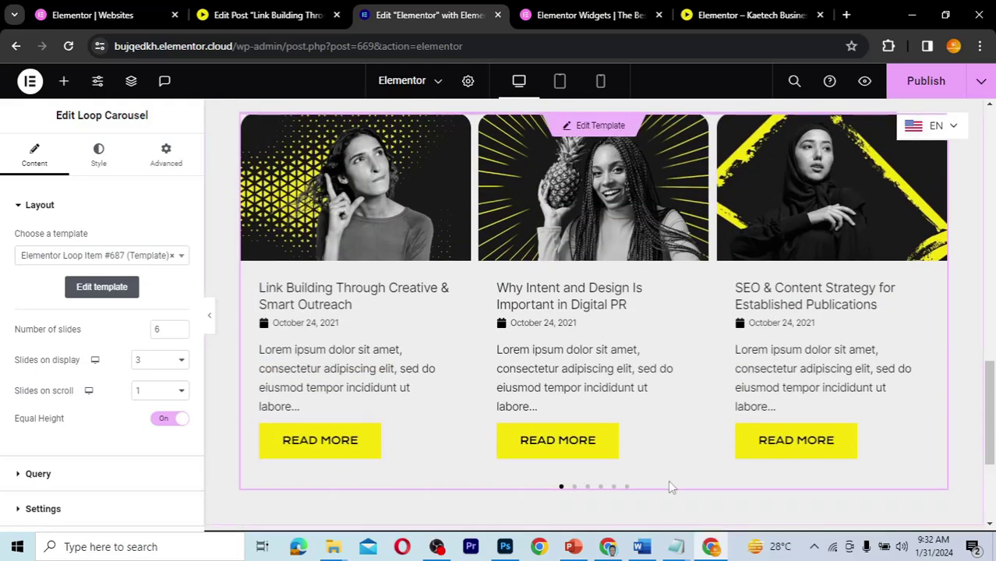
left_click(574, 489)
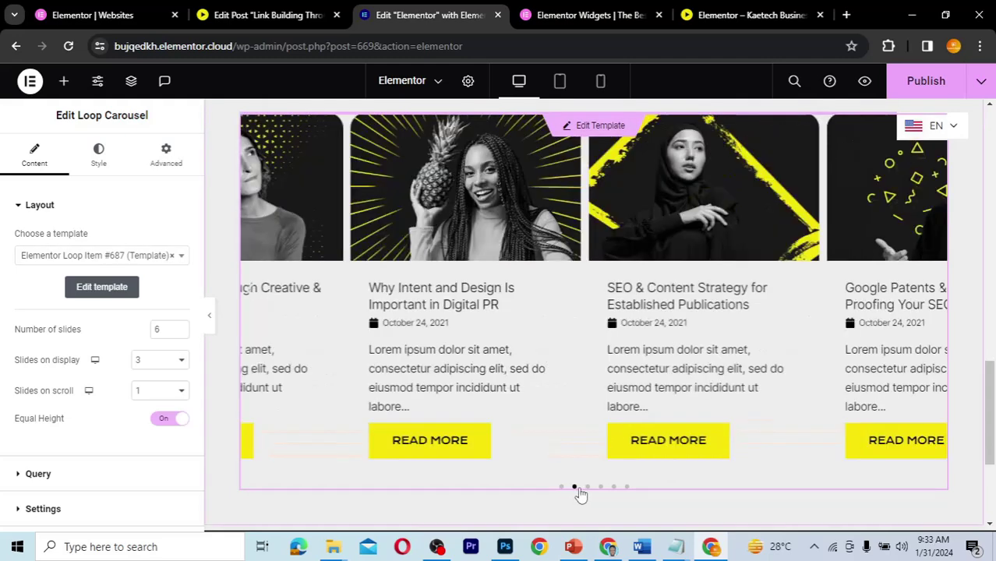
left_click(588, 489)
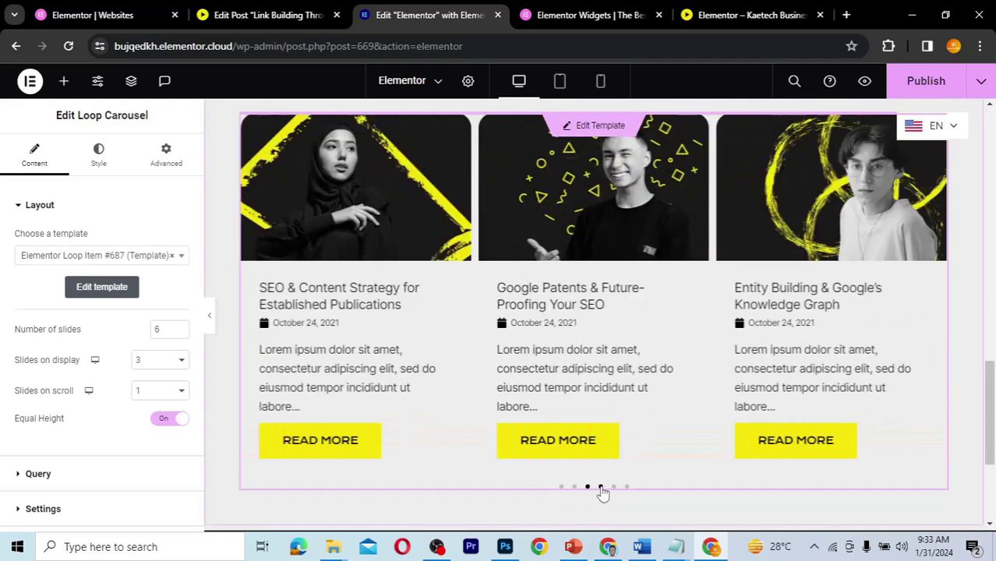
left_click(601, 489)
left_click(614, 488)
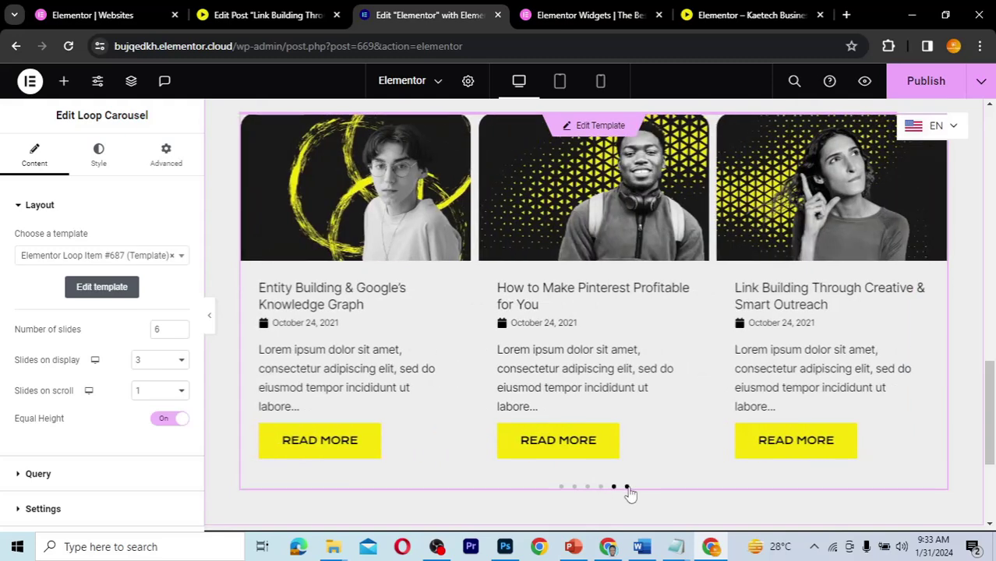
left_click(628, 488)
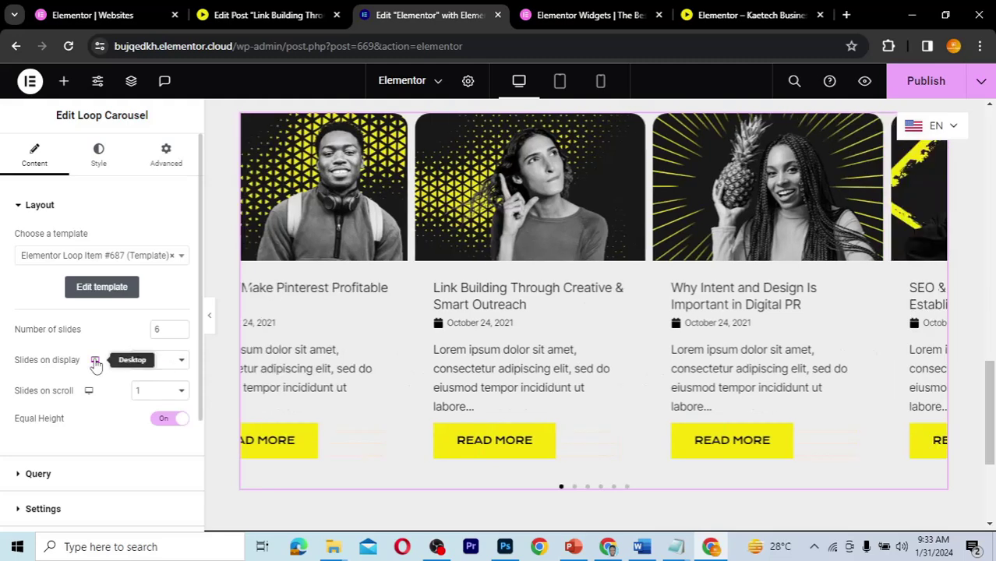
Review the carousel's layout settings for slides on display and the available slides on scroll values
left_click(95, 363)
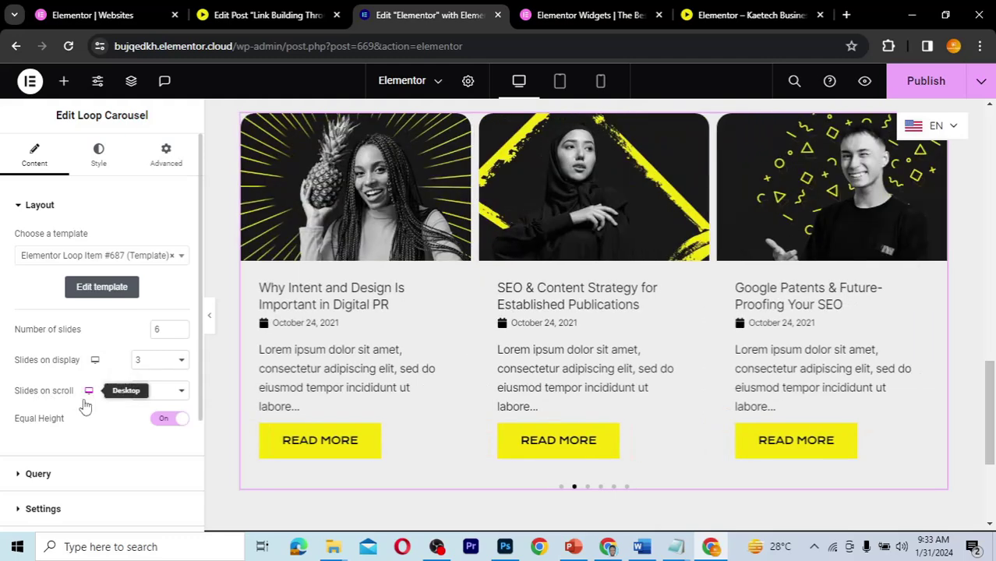
left_click(161, 396)
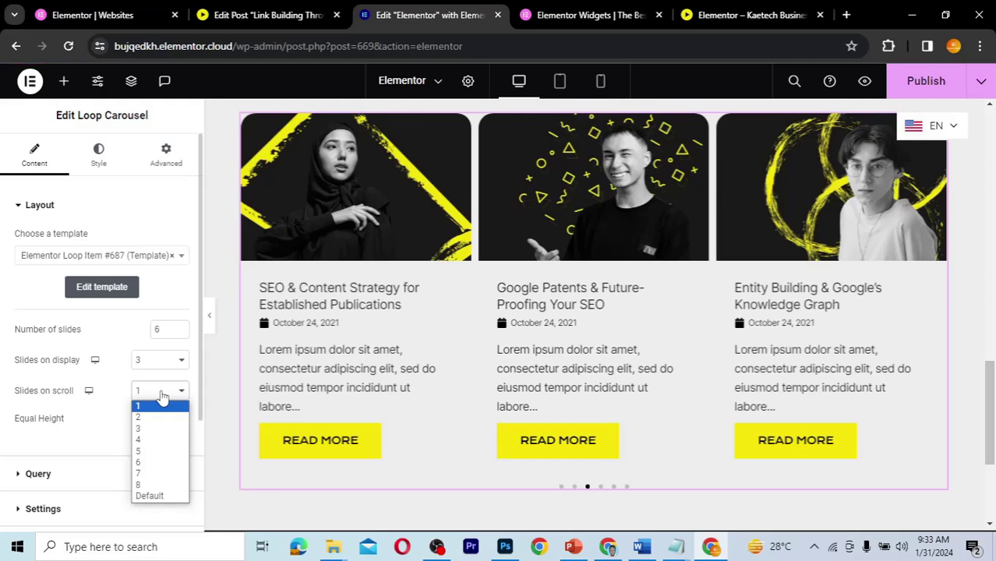
left_click(161, 398)
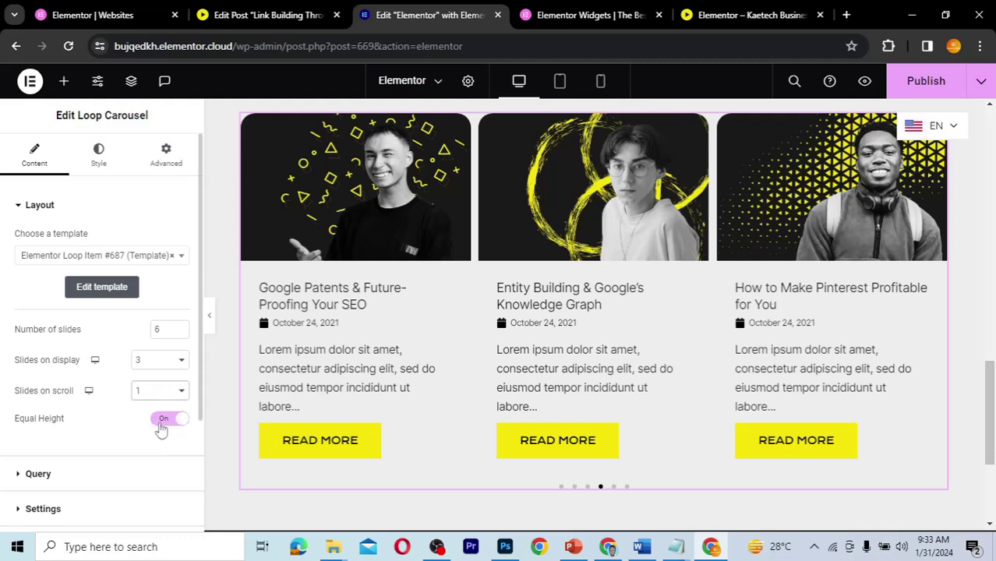
Review the carousel's query settings, including the available post sources, Include By filter, date, ordering and Query ID
scroll(138, 447, "down", 1)
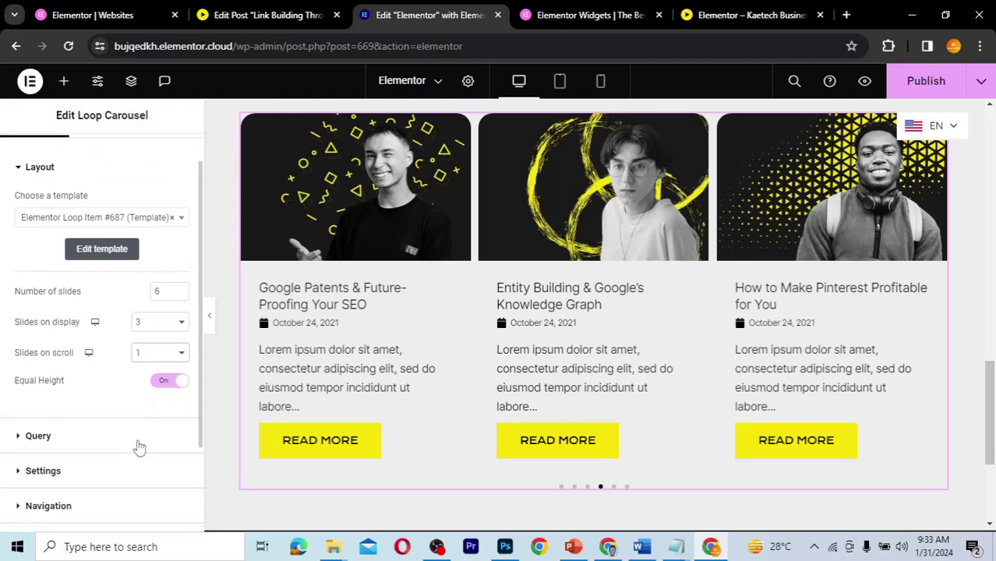
scroll(138, 446, "down", 3)
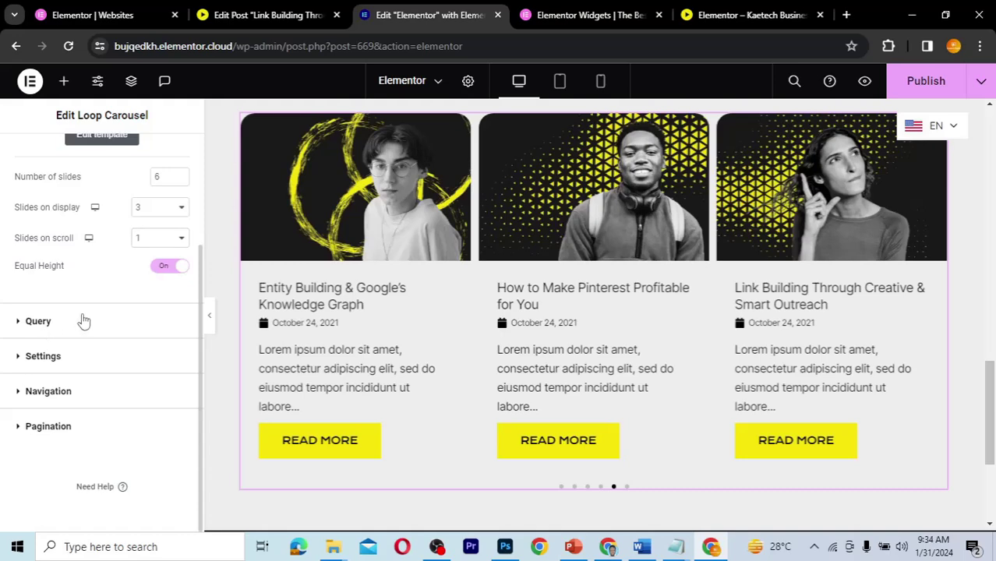
left_click(39, 321)
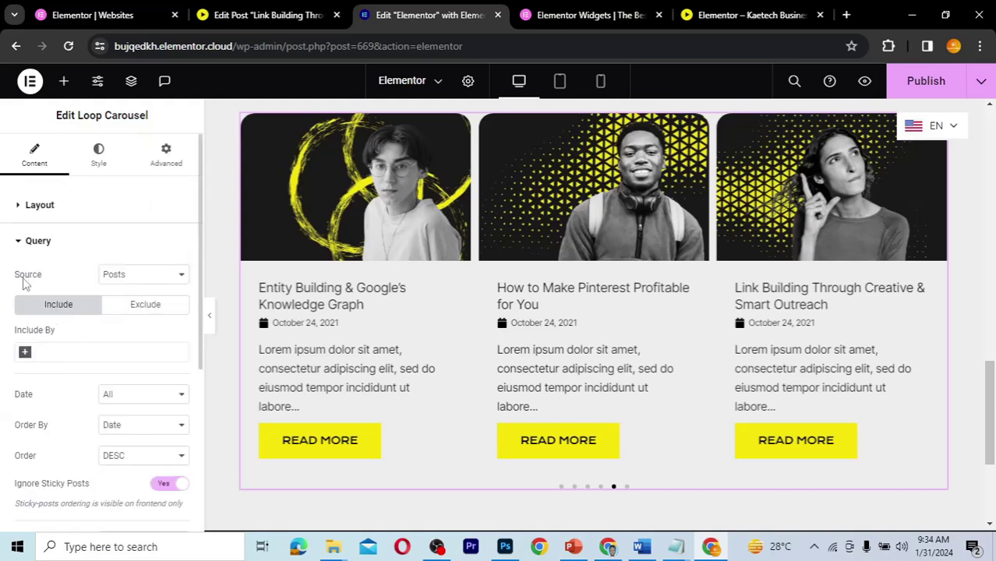
left_click(151, 269)
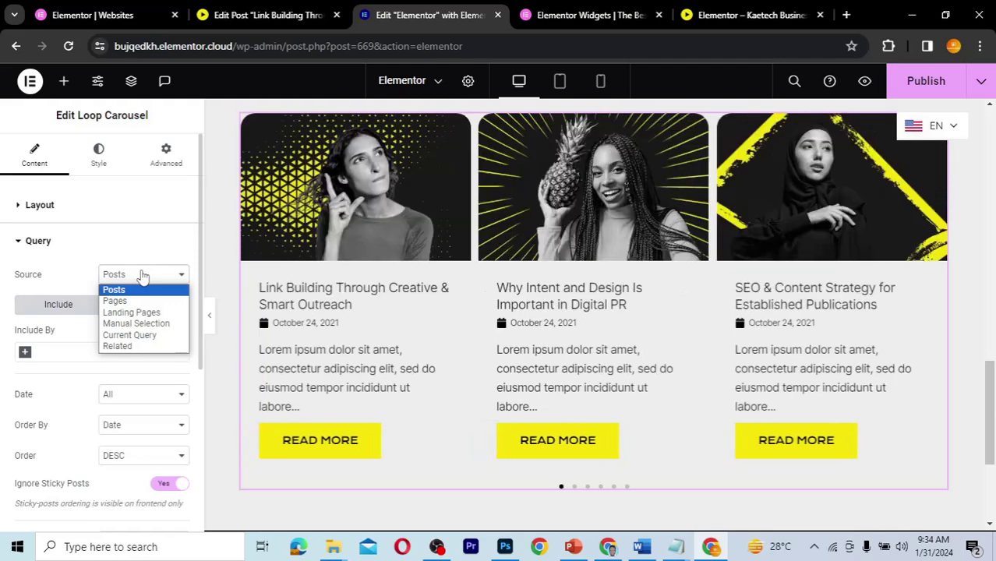
left_click(143, 276)
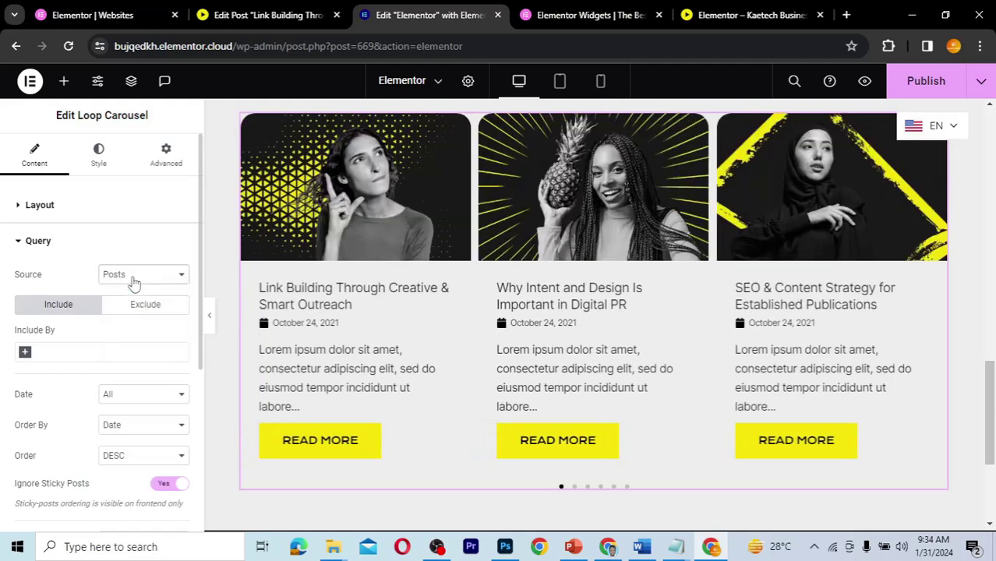
left_click(48, 353)
left_click(85, 337)
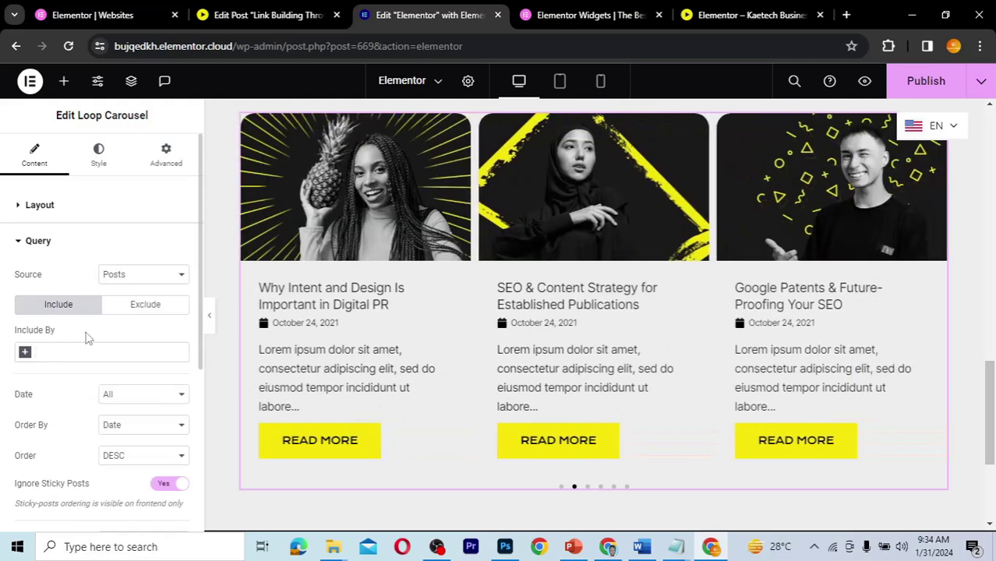
scroll(76, 399, "down", 1)
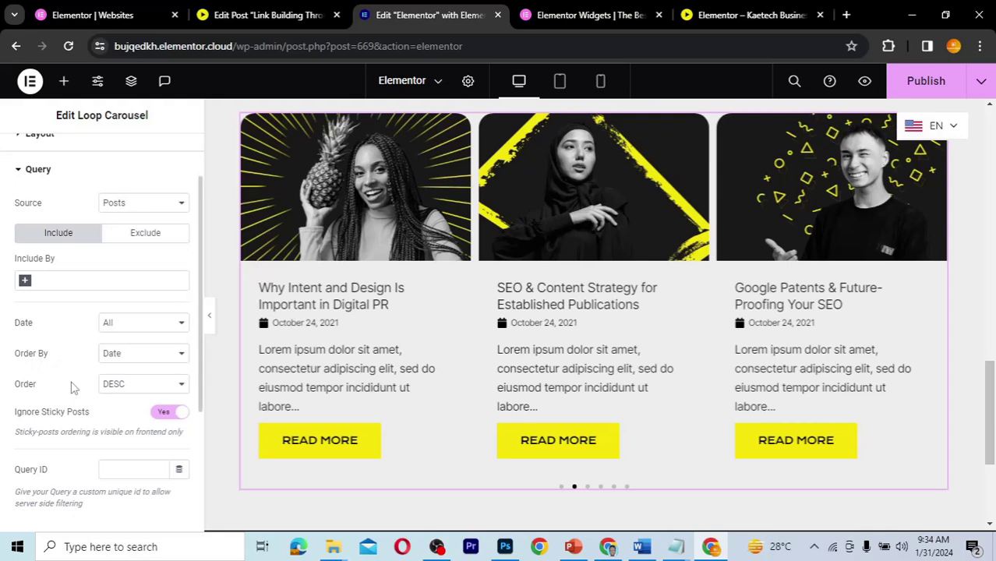
scroll(61, 393, "down", 1)
scroll(59, 386, "down", 2)
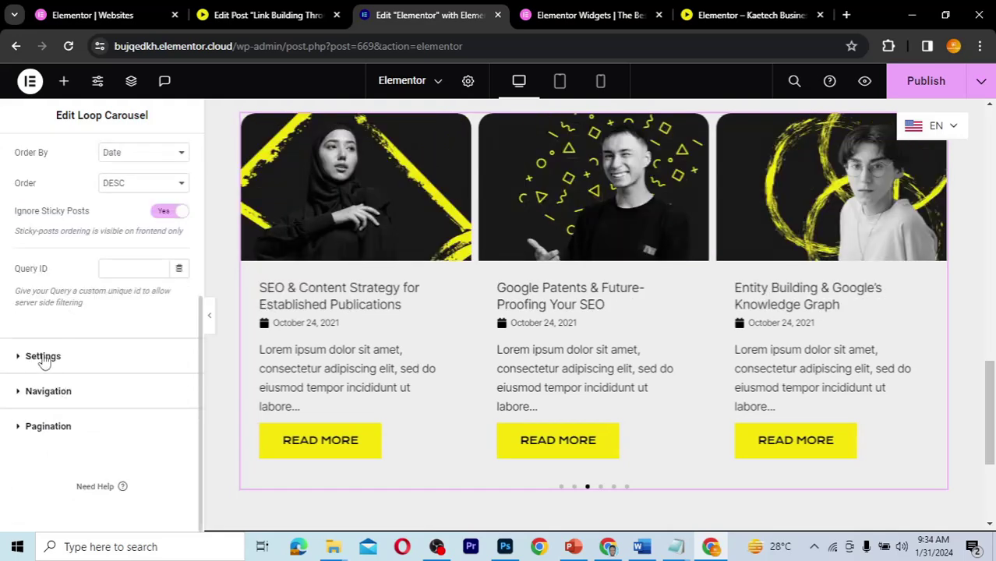
Try a scroll speed of 1000 ms in the carousel's settings and restore it to 5000 ms
left_click(43, 357)
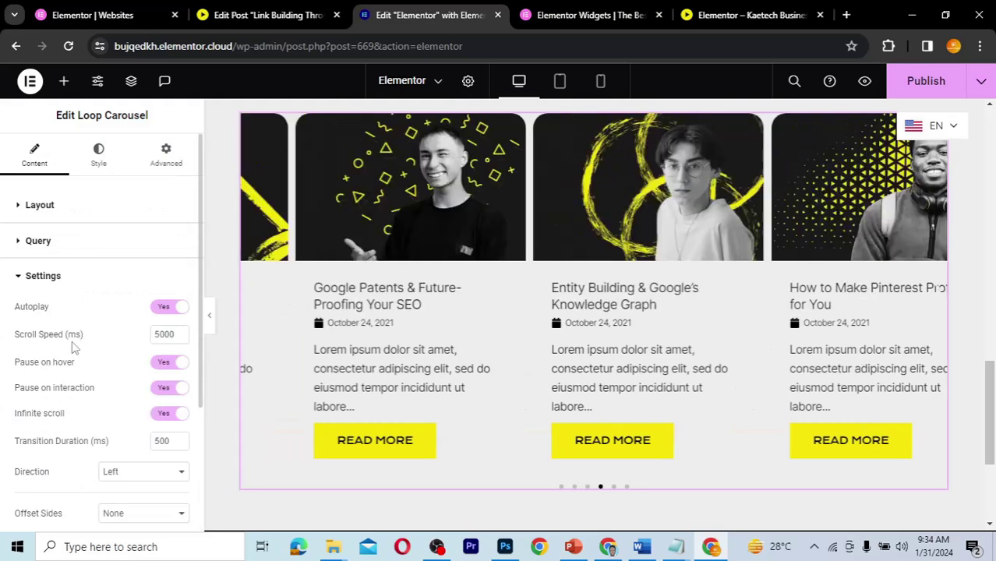
scroll(70, 347, "down", 1)
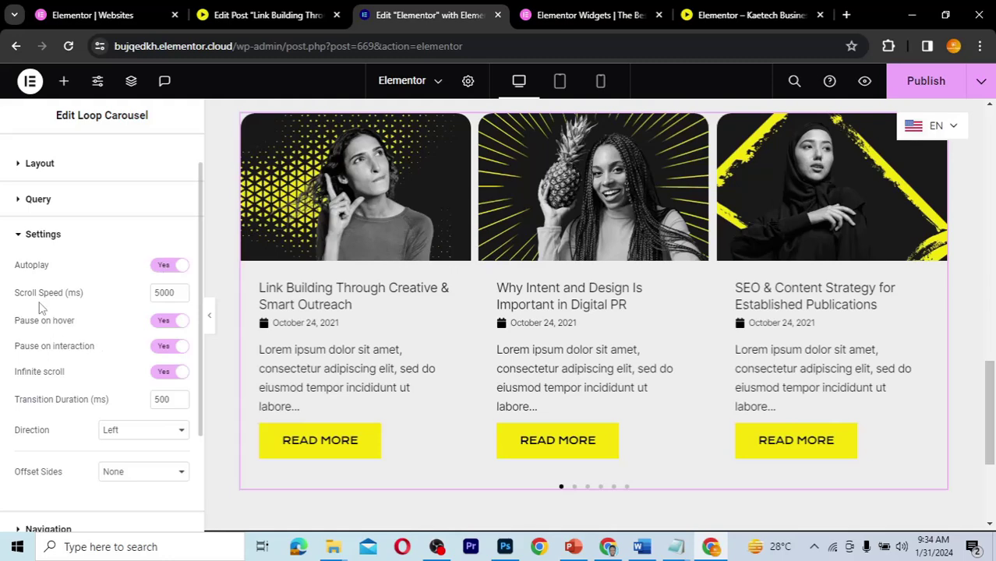
left_click(139, 294)
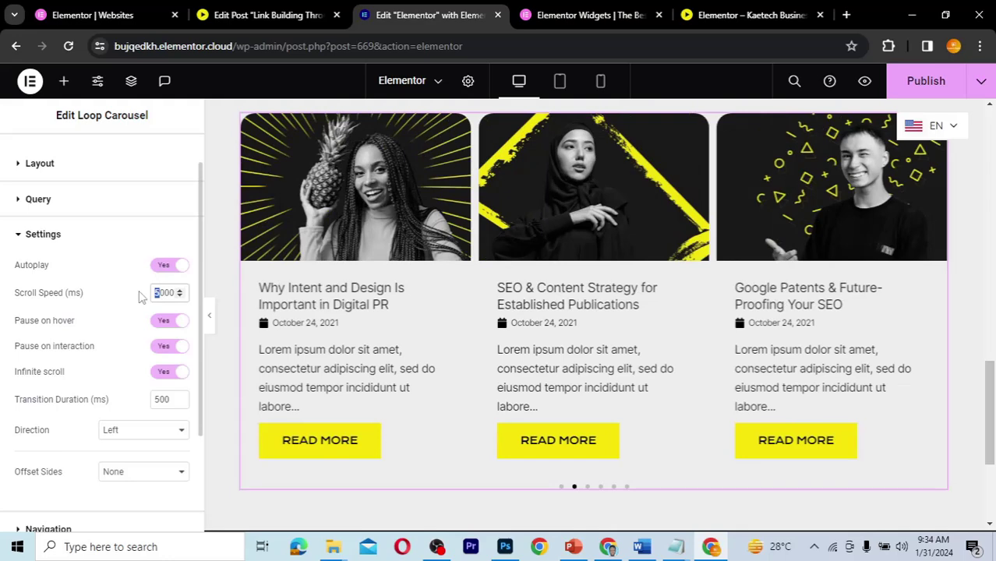
type("1")
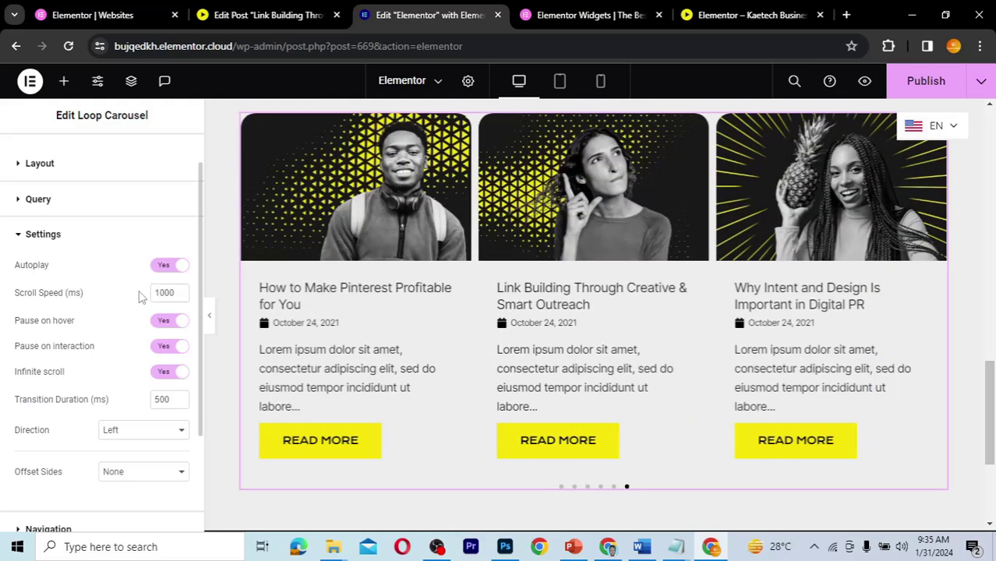
type("5")
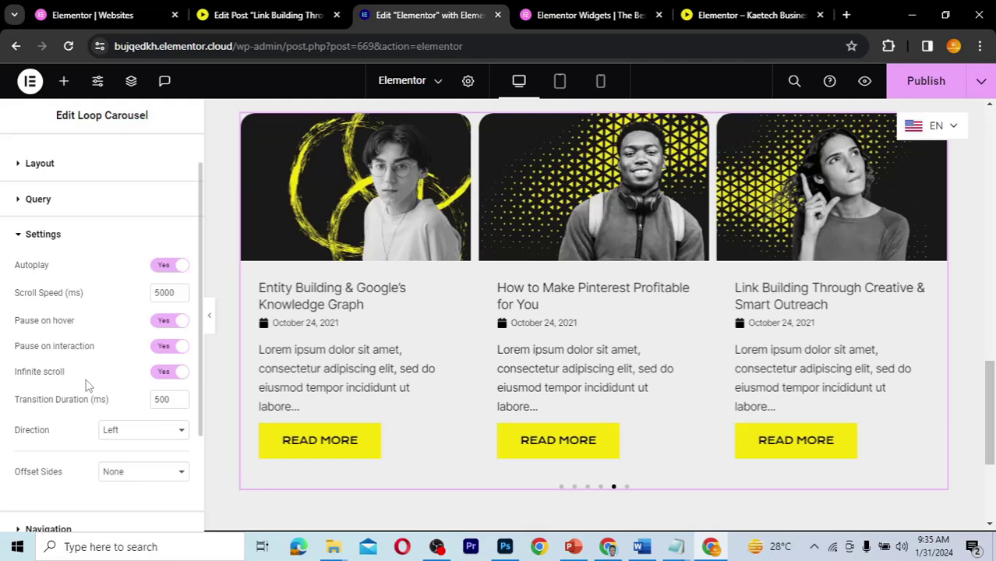
Try the Right scroll direction on the carousel and set the direction back to Left
scroll(87, 384, "down", 1)
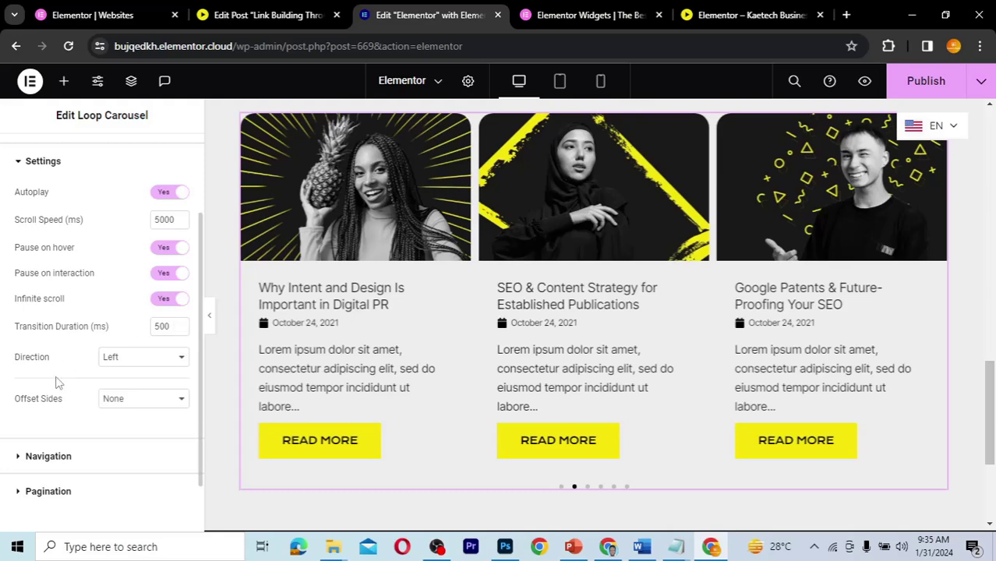
scroll(56, 382, "down", 1)
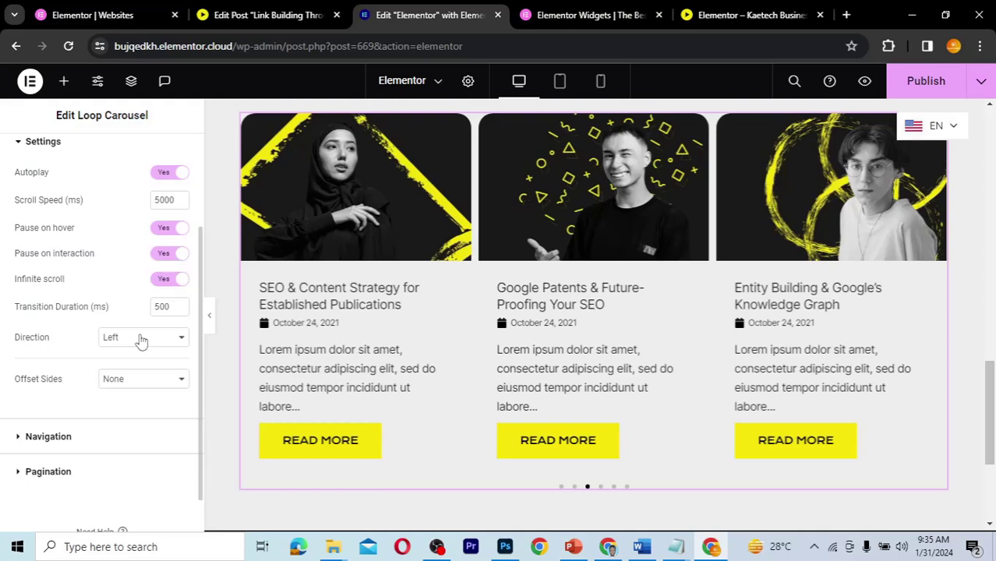
left_click(140, 340)
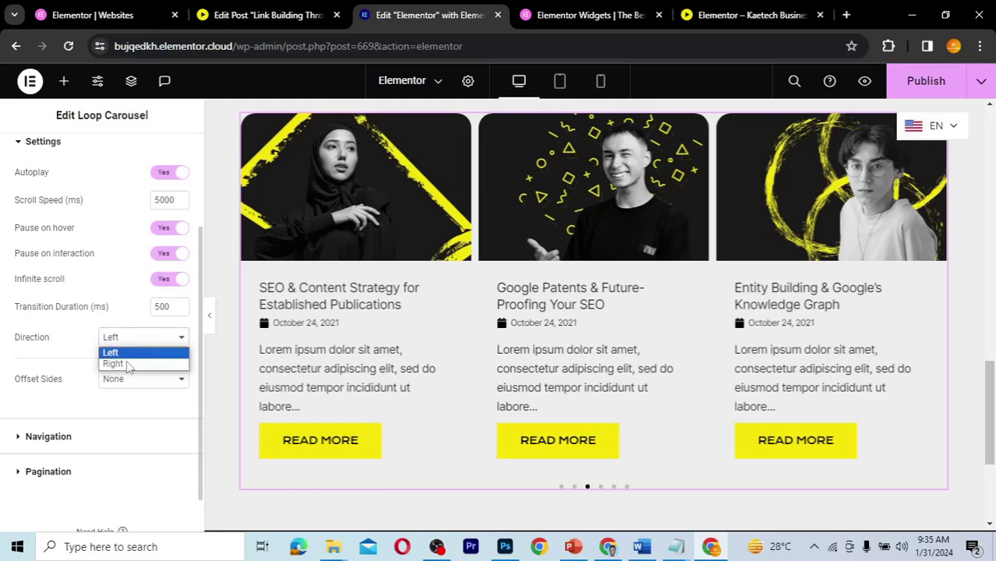
left_click(118, 365)
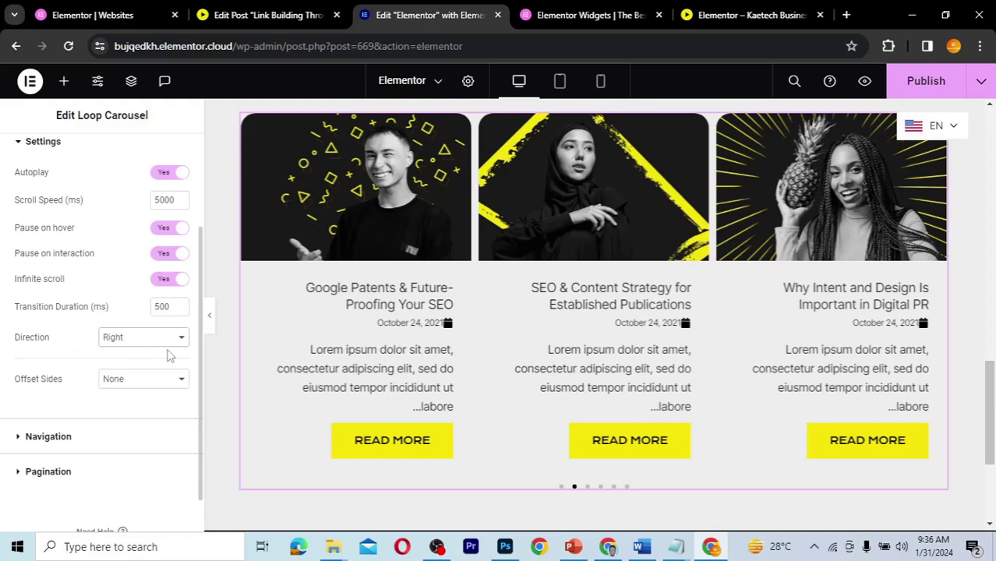
left_click(133, 338)
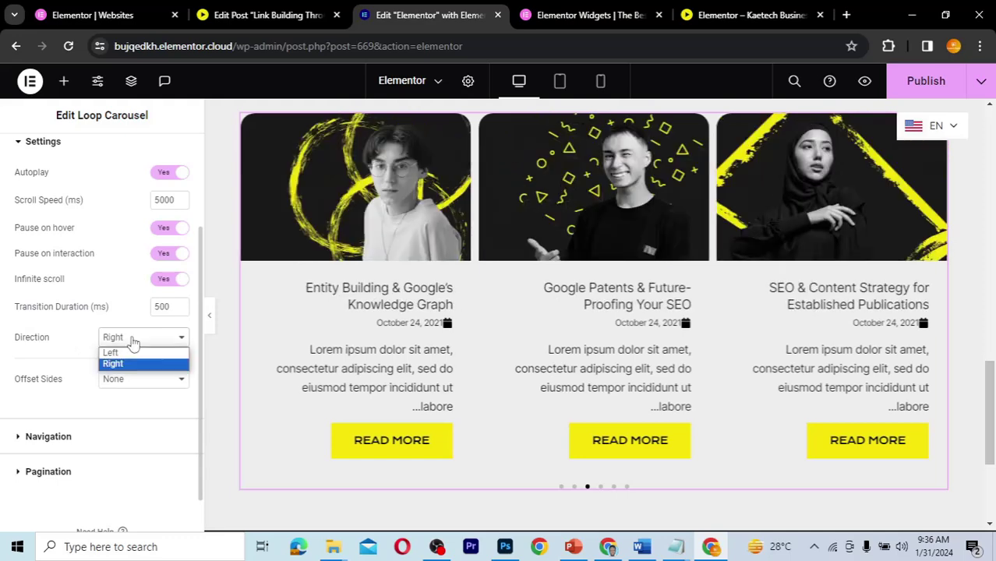
left_click(126, 353)
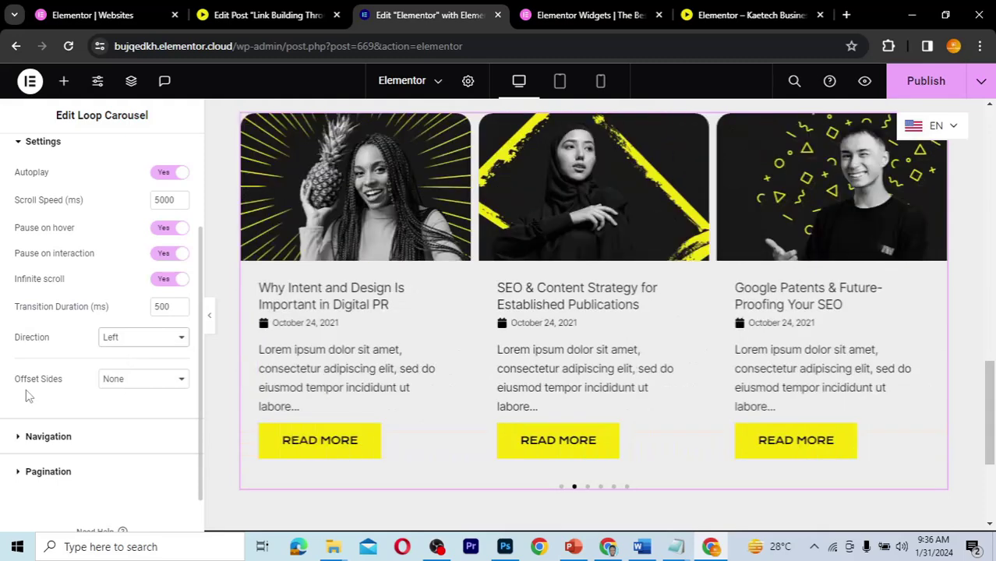
Try the carousel's Offset Sides options Right, Left and Both, and return the setting to None
left_click(134, 382)
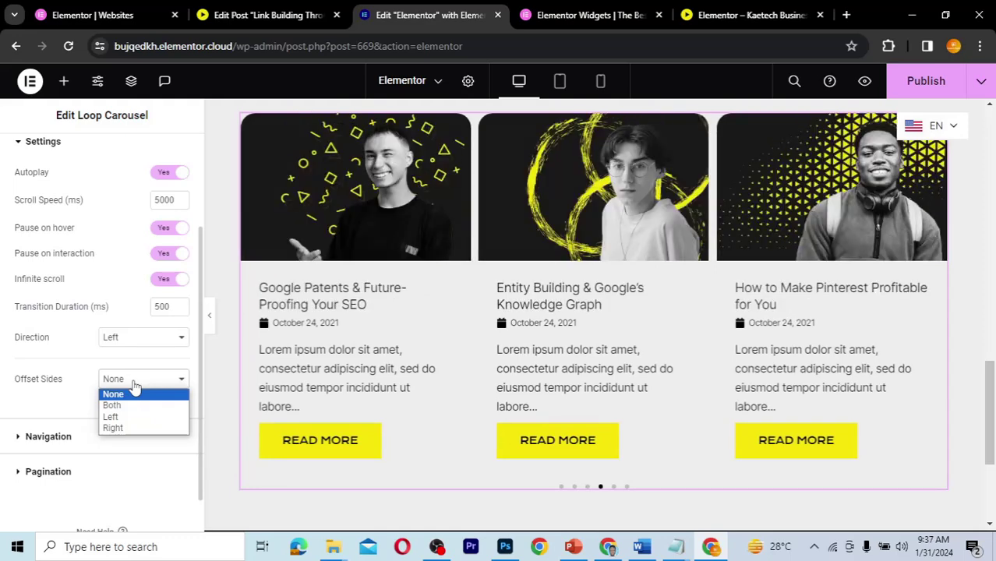
left_click(75, 399)
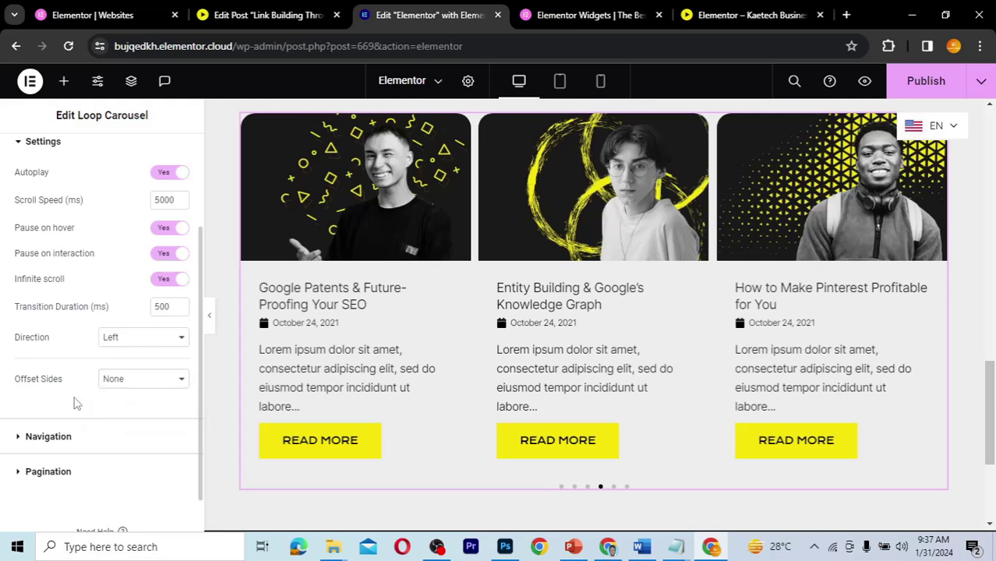
left_click(130, 384)
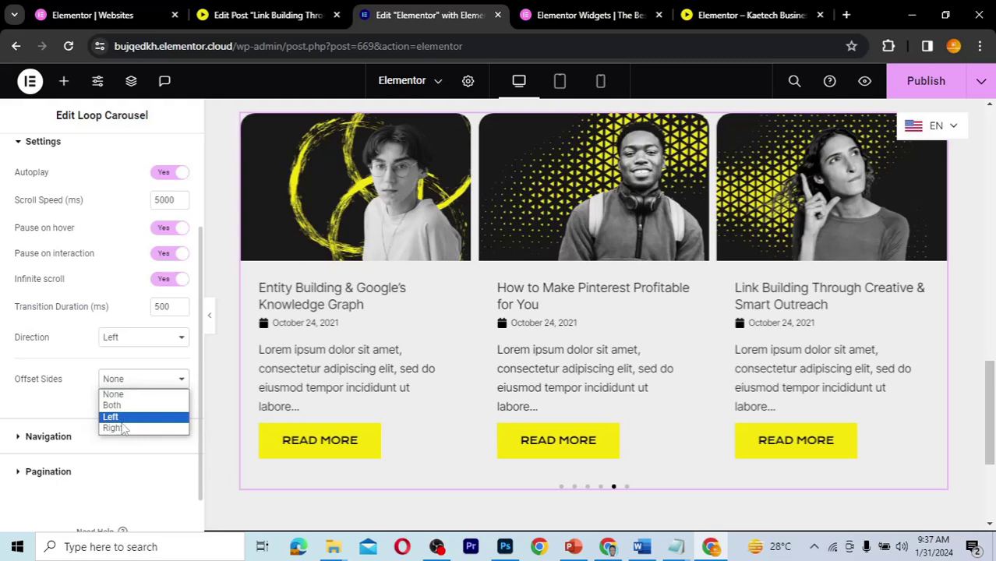
left_click(117, 427)
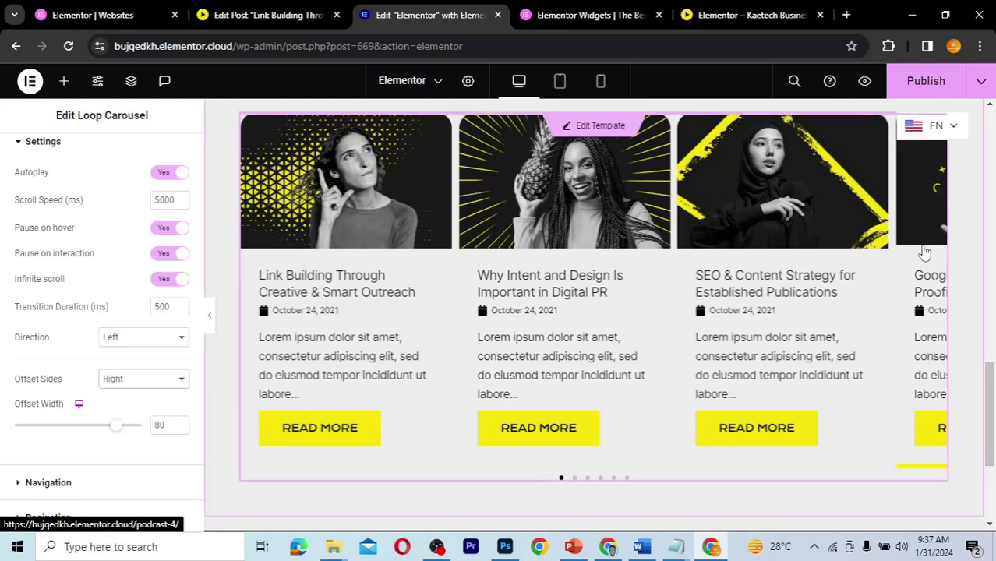
left_click(130, 380)
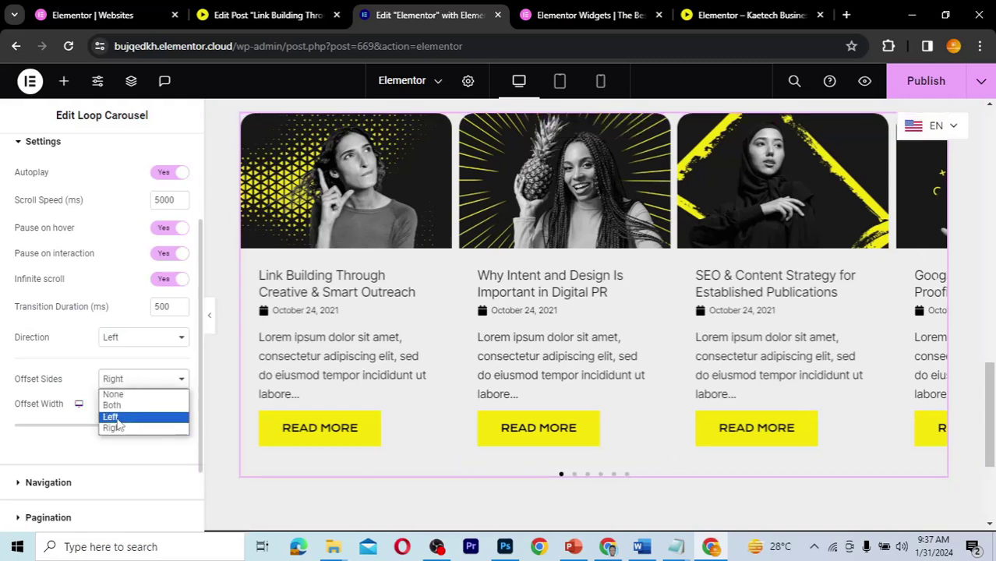
left_click(117, 426)
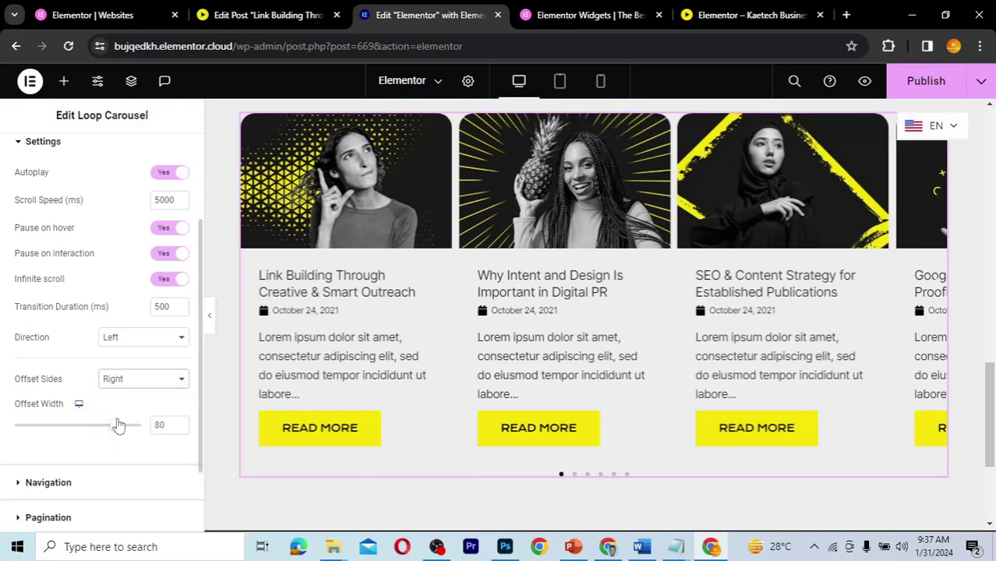
key("Up")
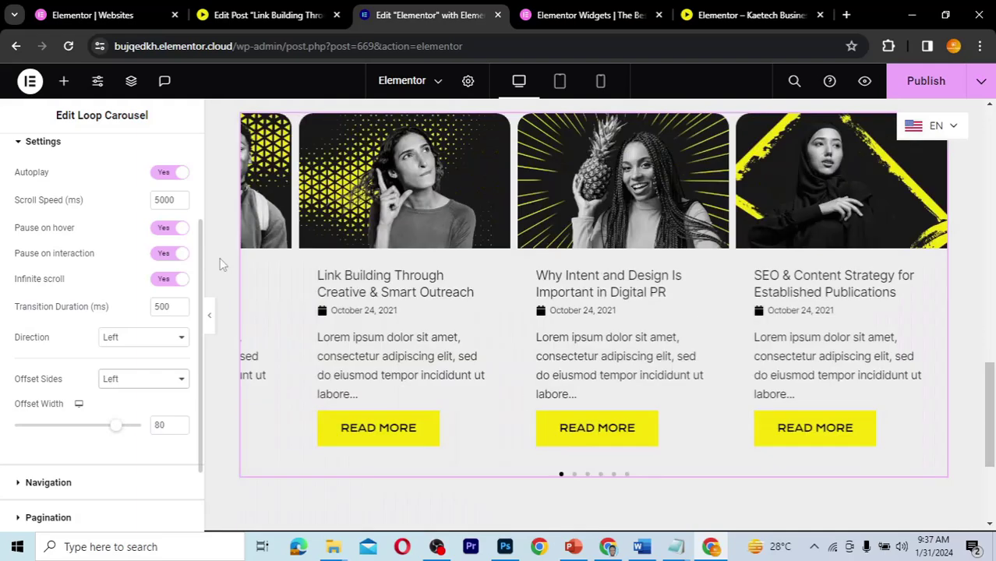
left_click(138, 381)
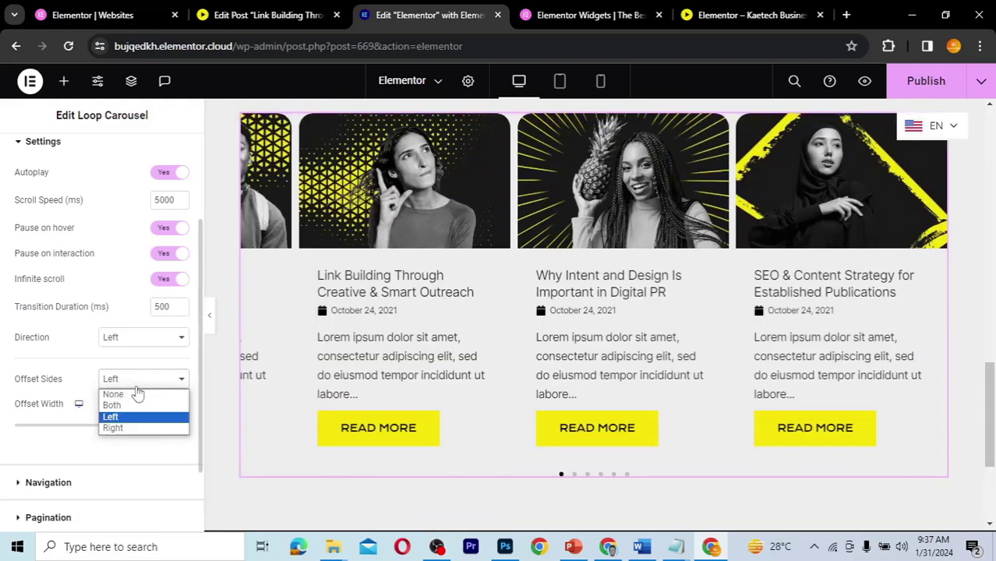
left_click(129, 406)
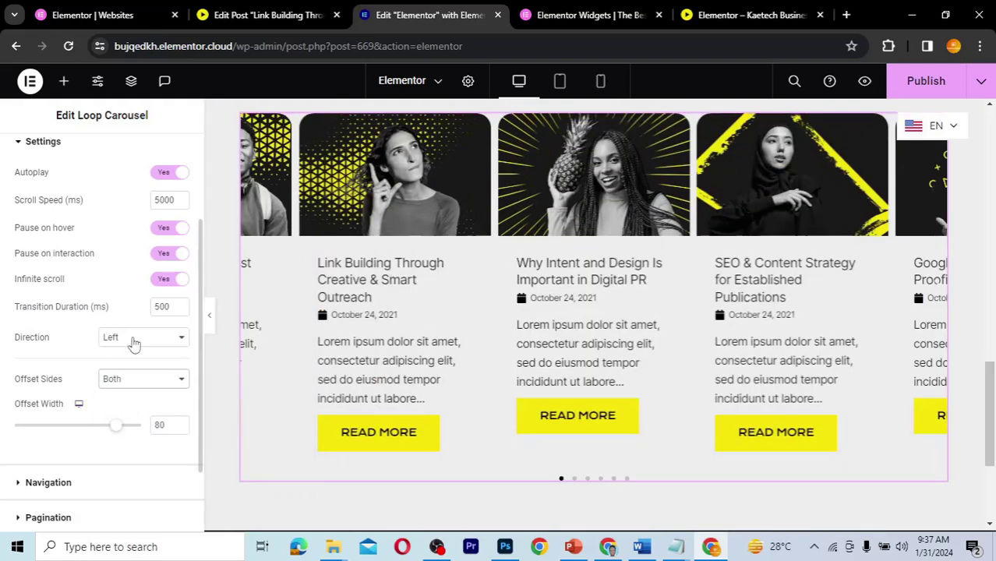
left_click(121, 382)
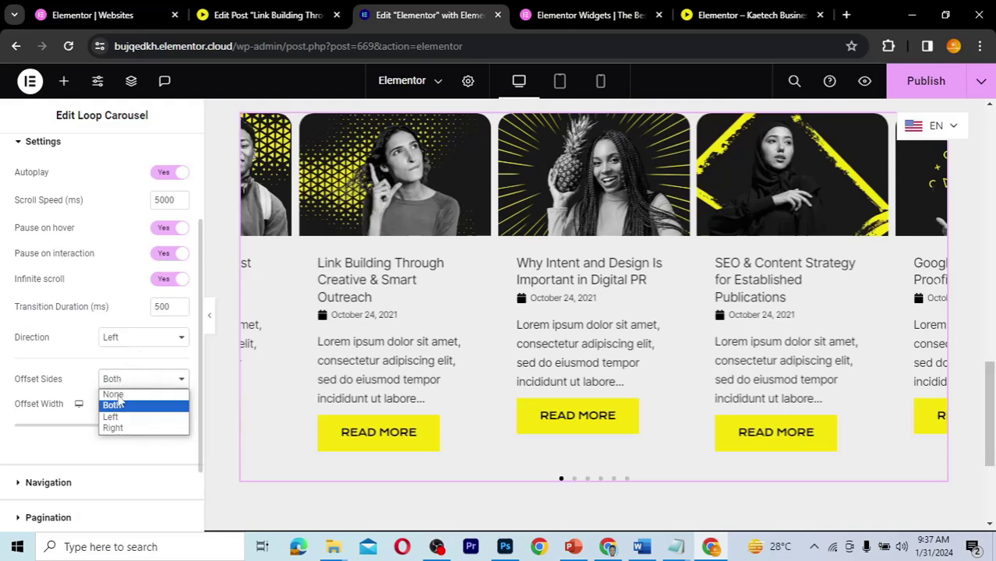
left_click(118, 392)
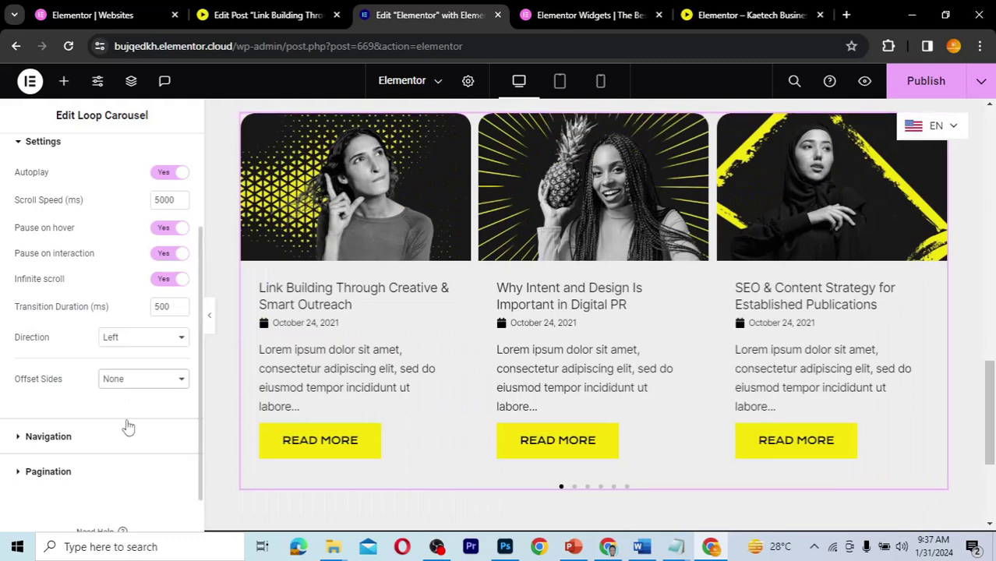
Review the carousel's navigation settings, including the arrows toggle and the previous and next arrows' icon, orientation and position options
scroll(126, 423, "down", 1)
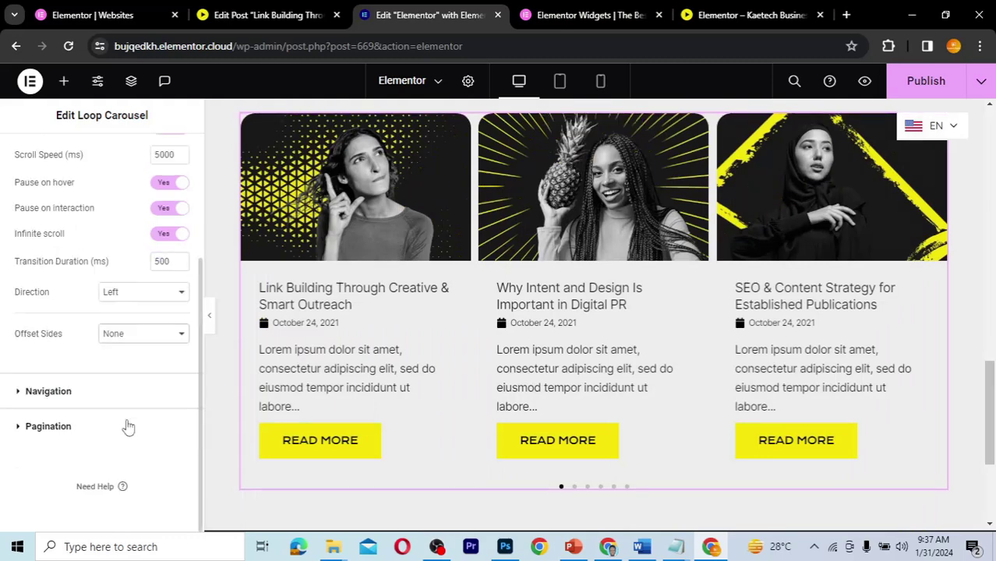
left_click(21, 399)
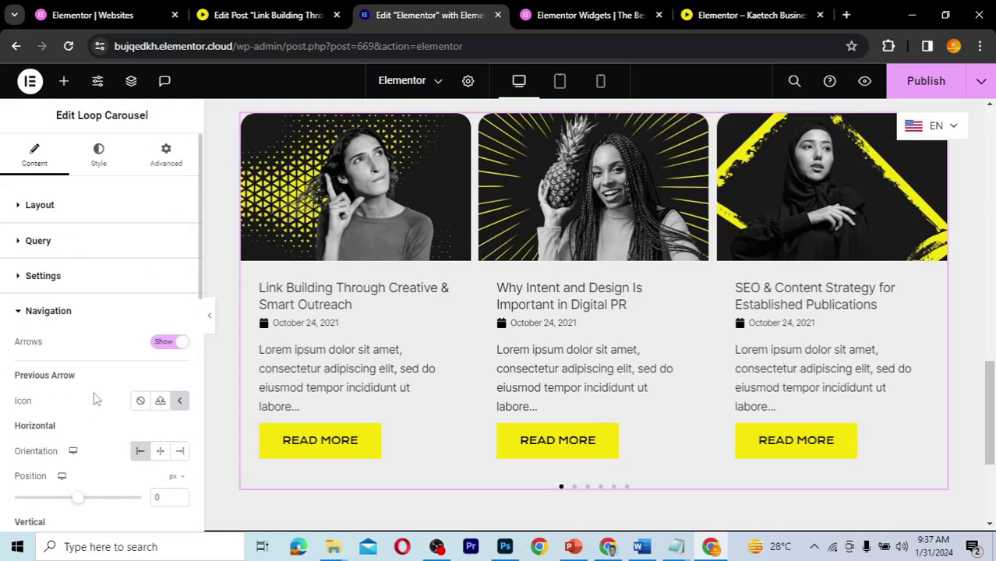
scroll(96, 395, "down", 3)
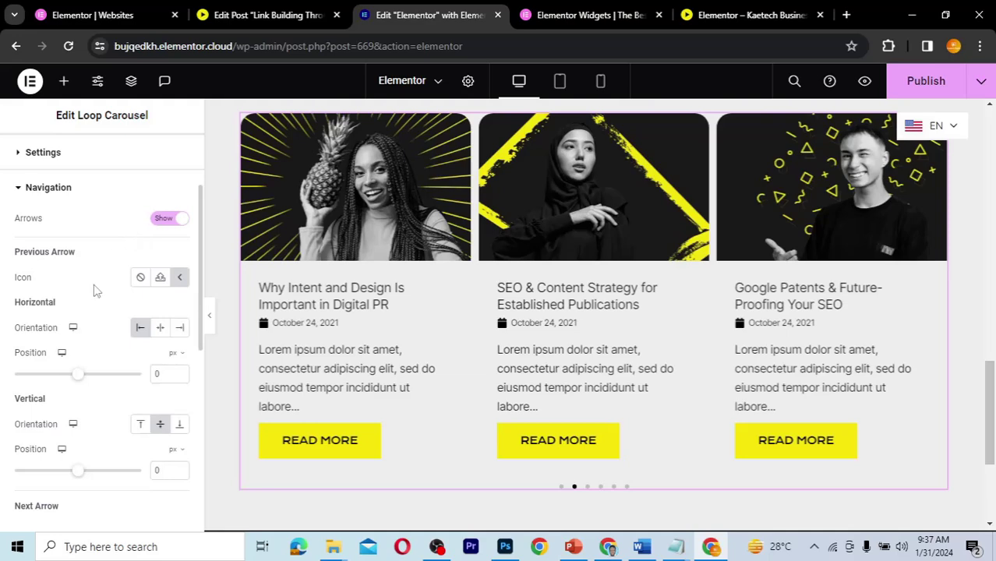
scroll(95, 289, "down", 1)
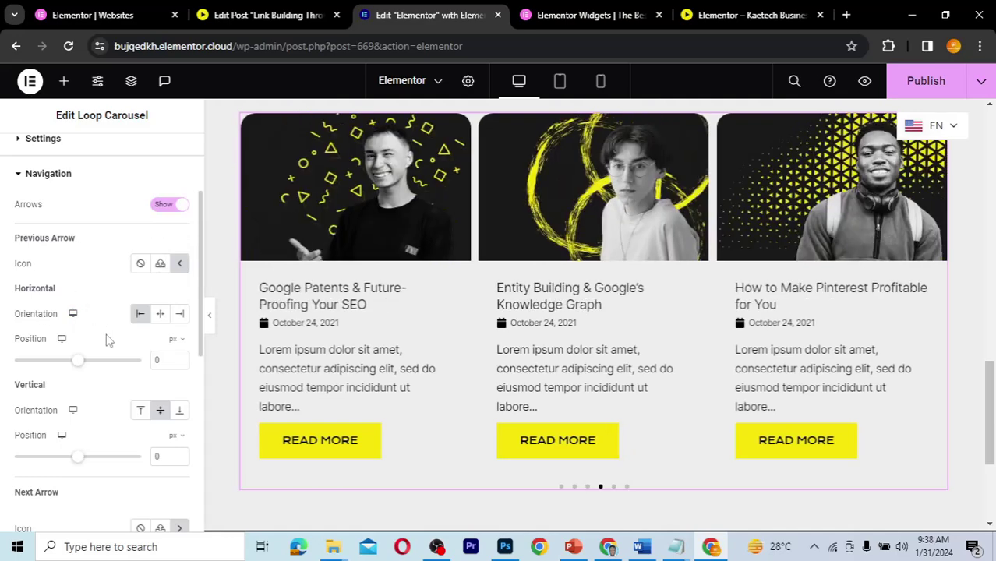
scroll(104, 404, "down", 1)
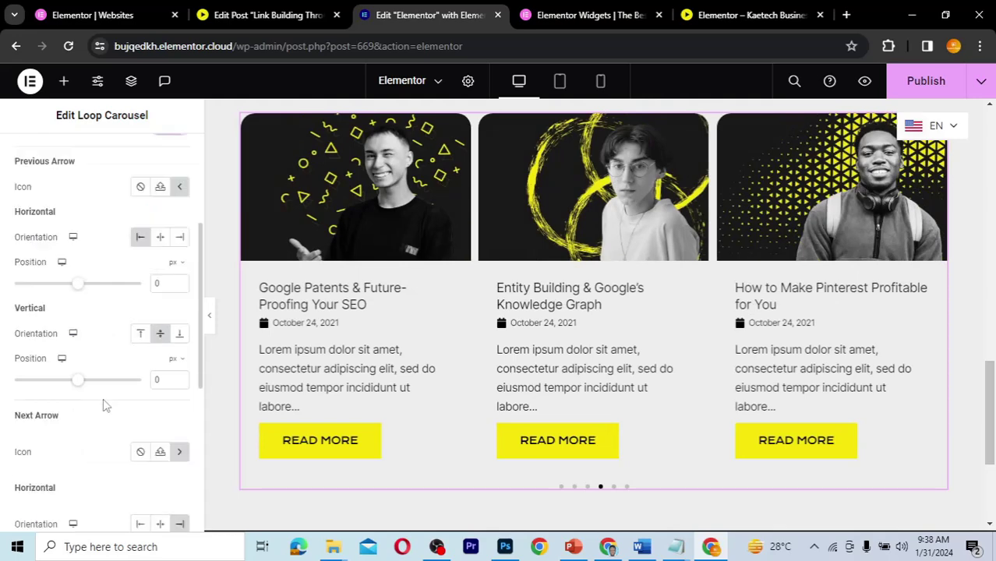
scroll(105, 404, "down", 2)
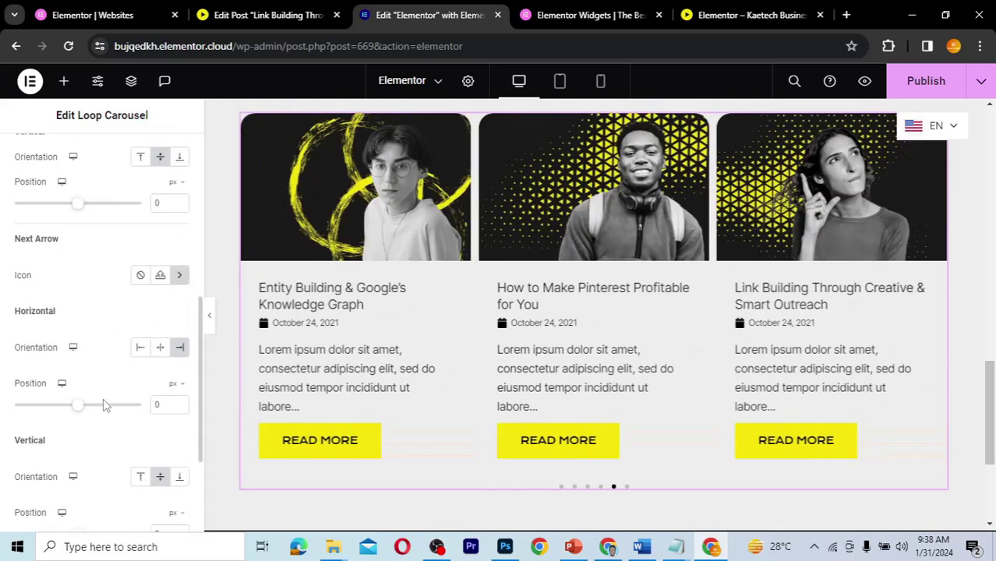
scroll(56, 285, "up", 1)
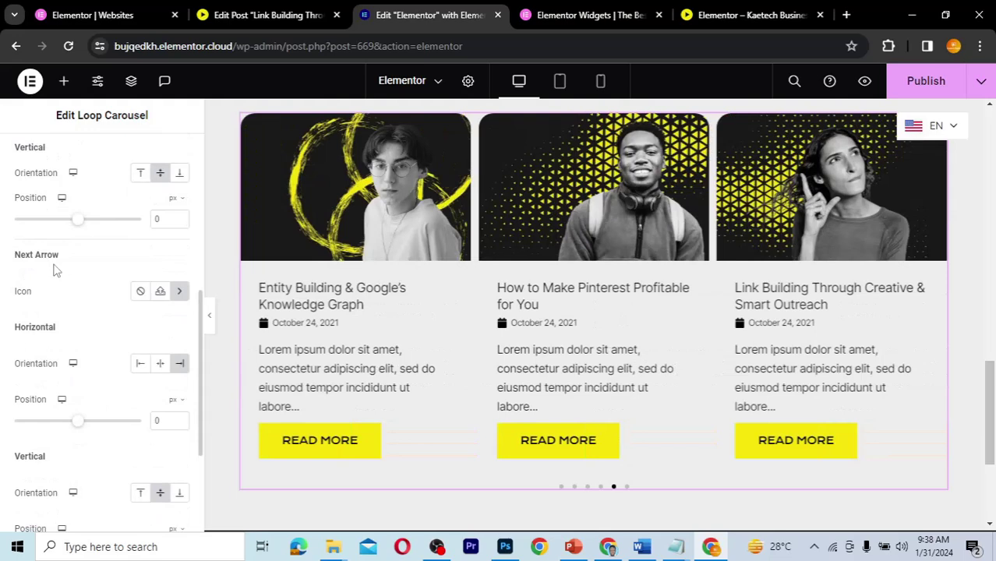
scroll(71, 303, "up", 3)
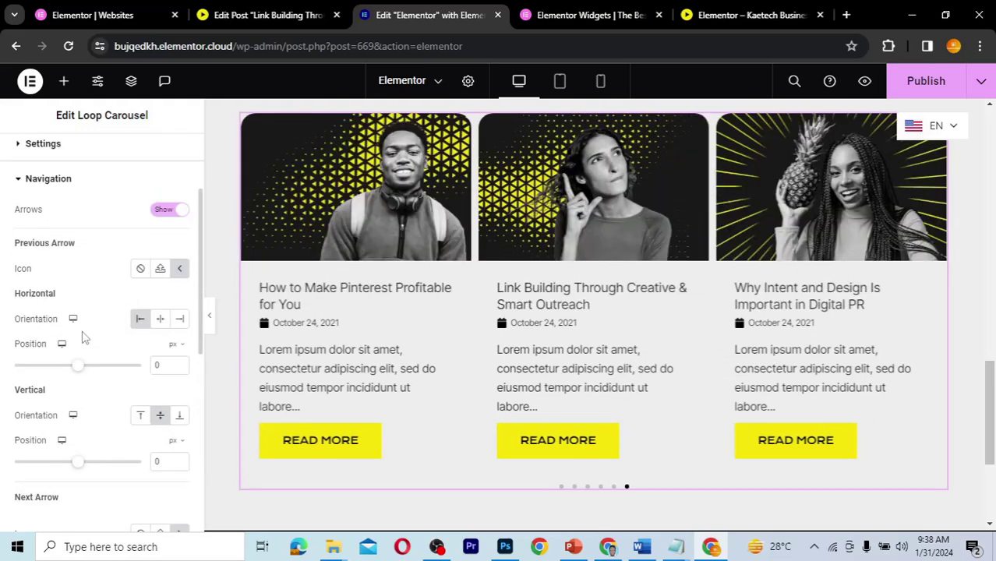
scroll(84, 337, "down", 2)
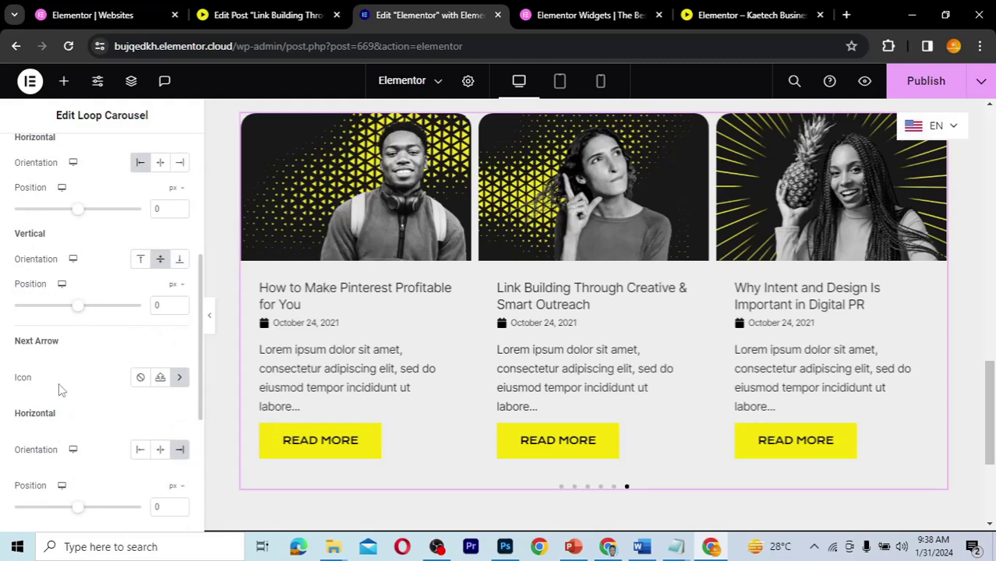
scroll(61, 390, "down", 2)
scroll(61, 390, "down", 2)
scroll(61, 389, "up", 3)
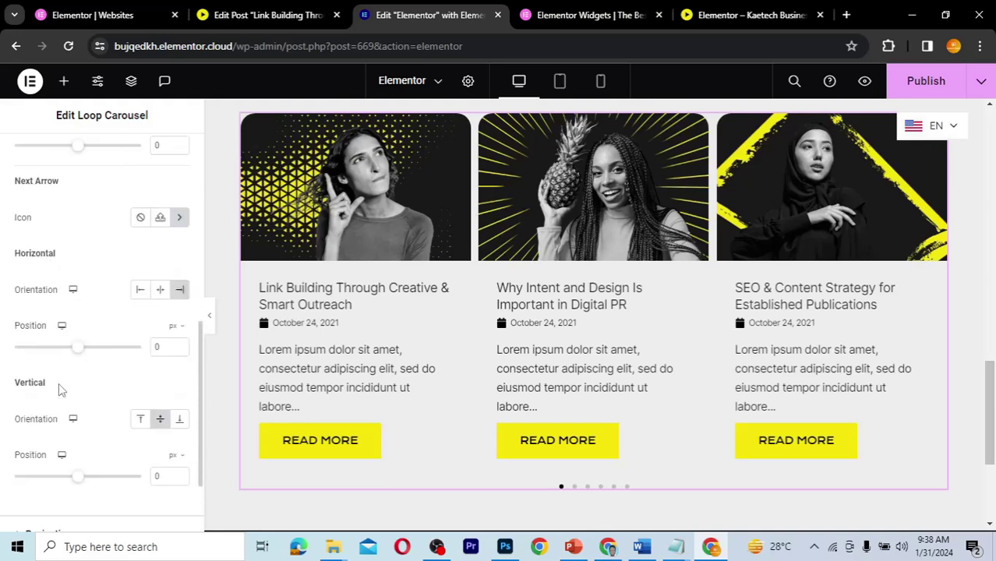
scroll(61, 389, "up", 5)
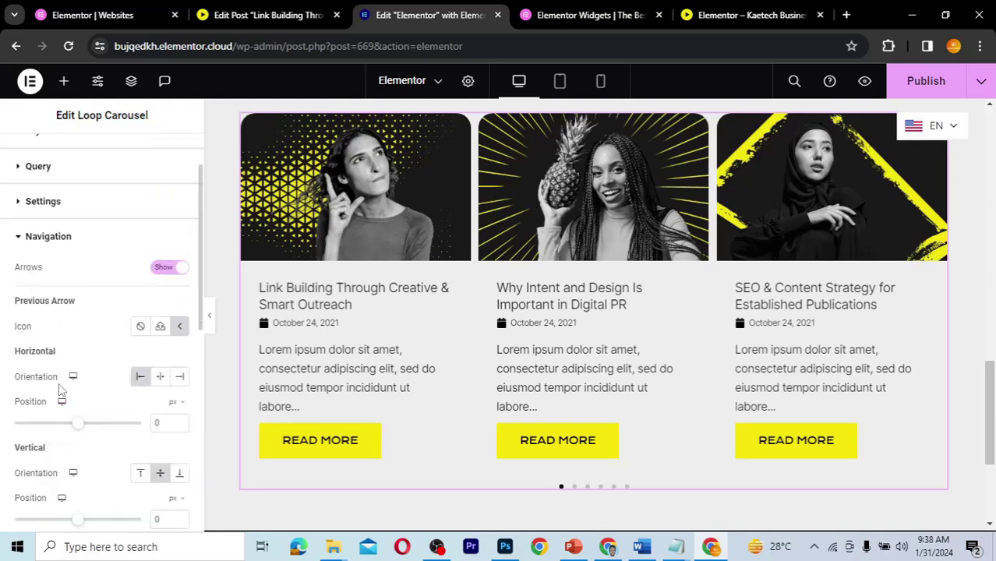
scroll(61, 390, "up", 1)
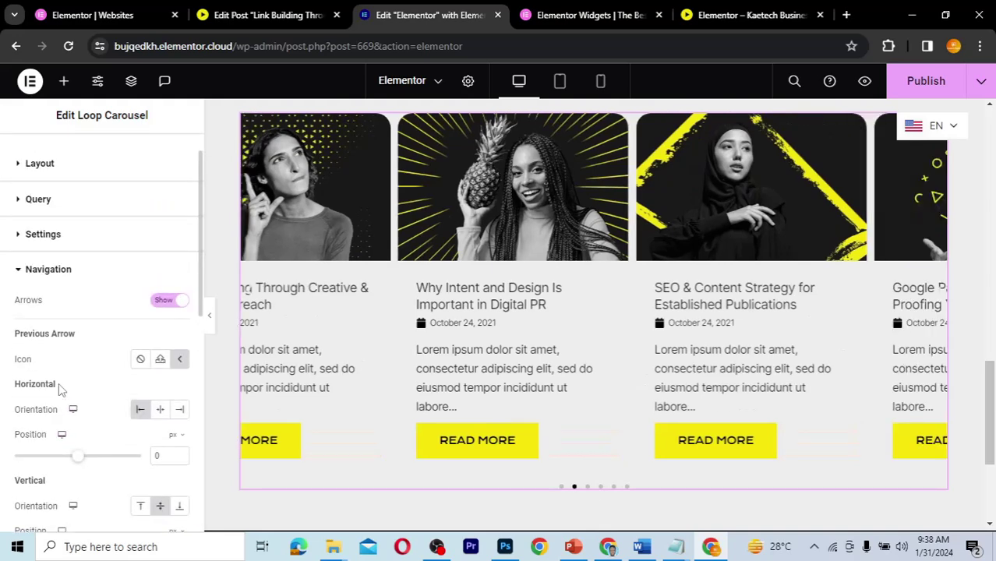
scroll(102, 159, "up", 1)
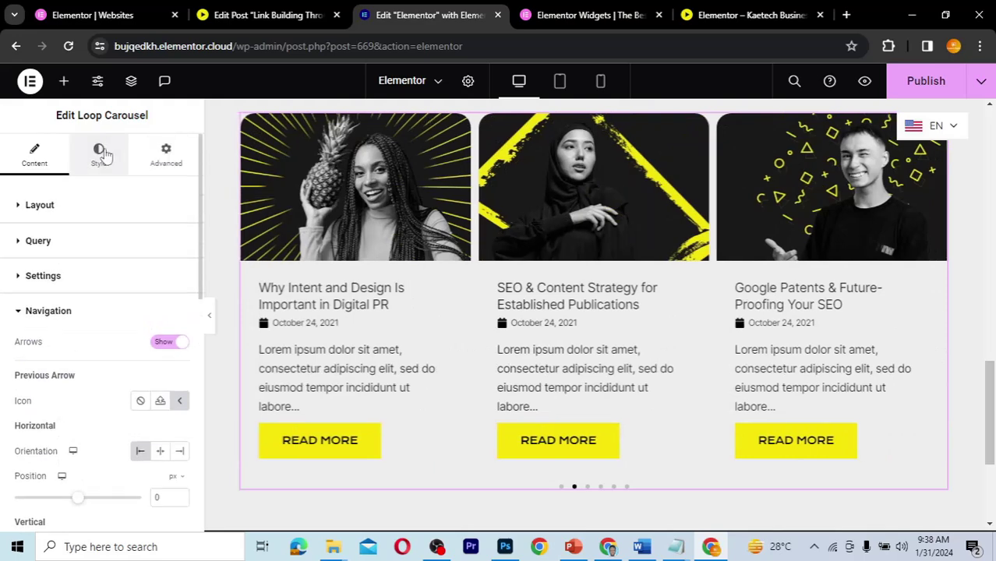
Set the carousel's navigation arrow icon size to 25 px in the style settings
left_click(105, 155)
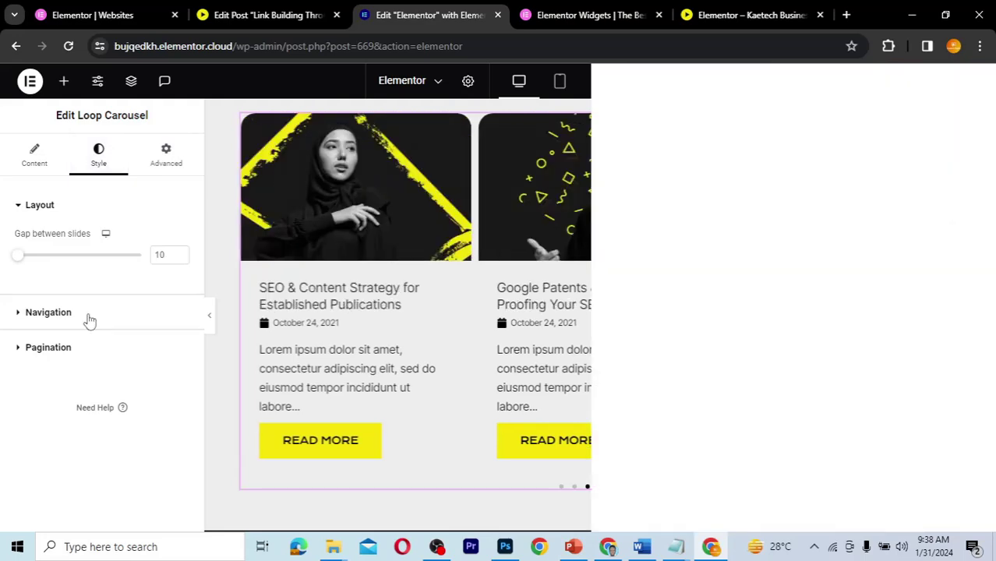
left_click(89, 318)
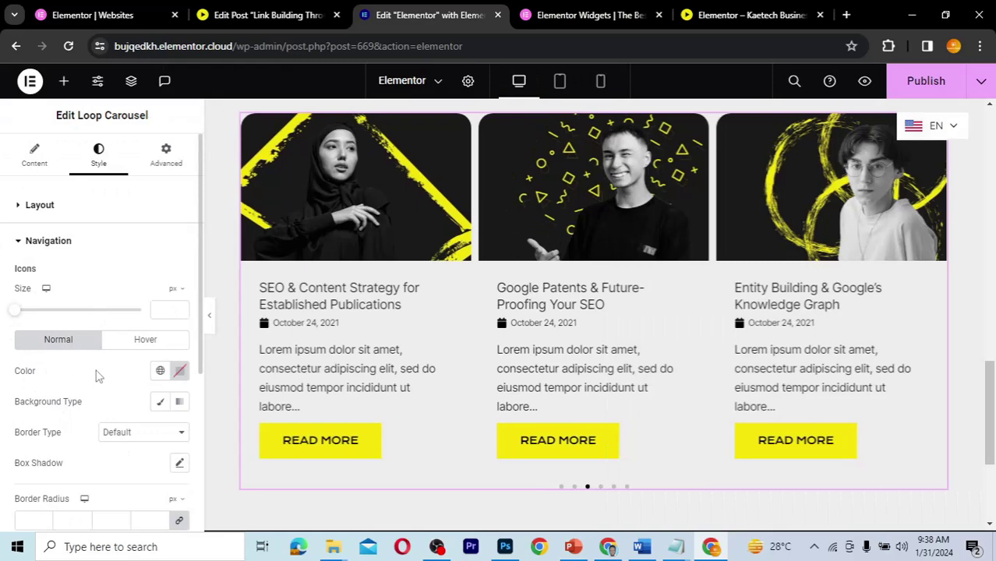
scroll(98, 377, "down", 1)
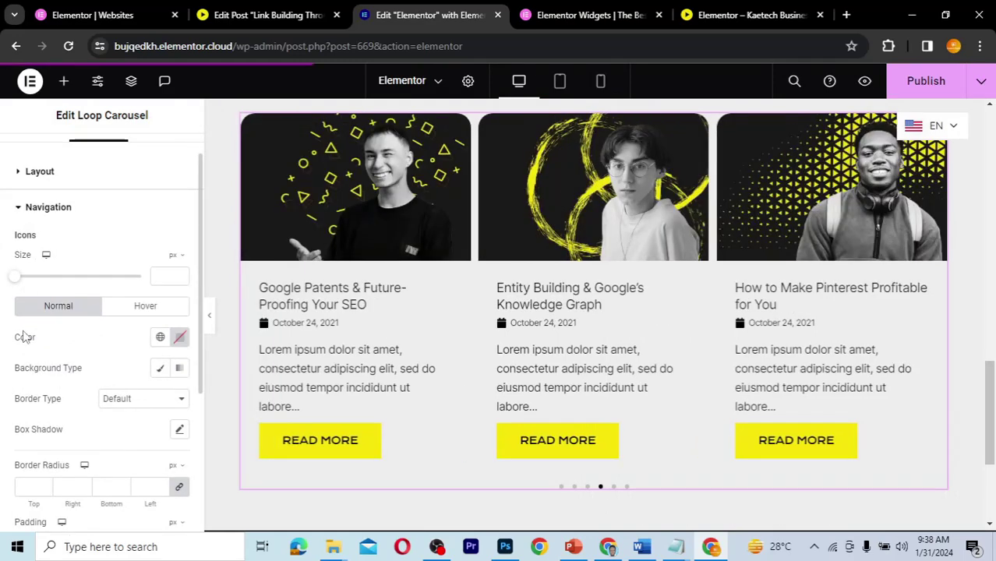
left_click(166, 277)
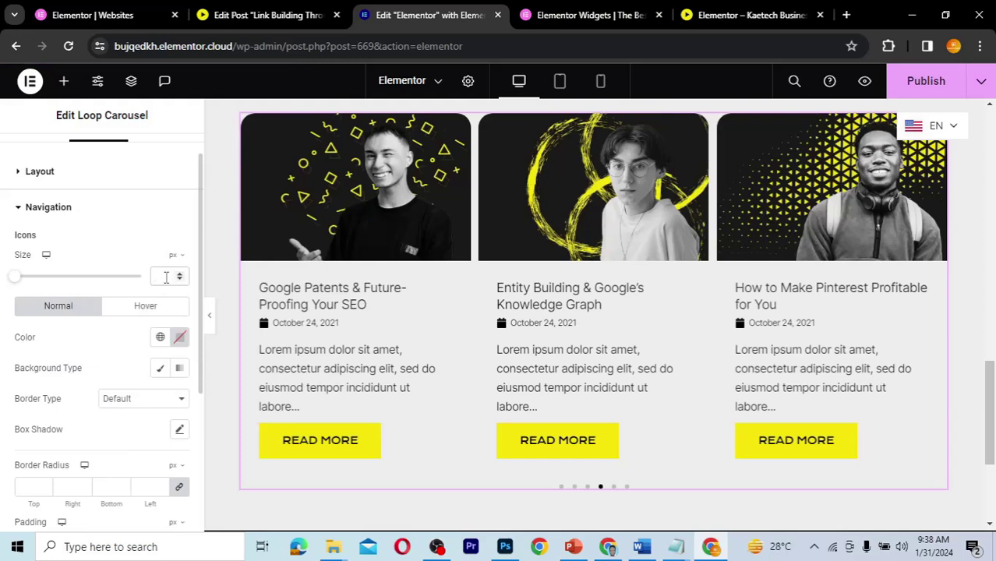
type("2")
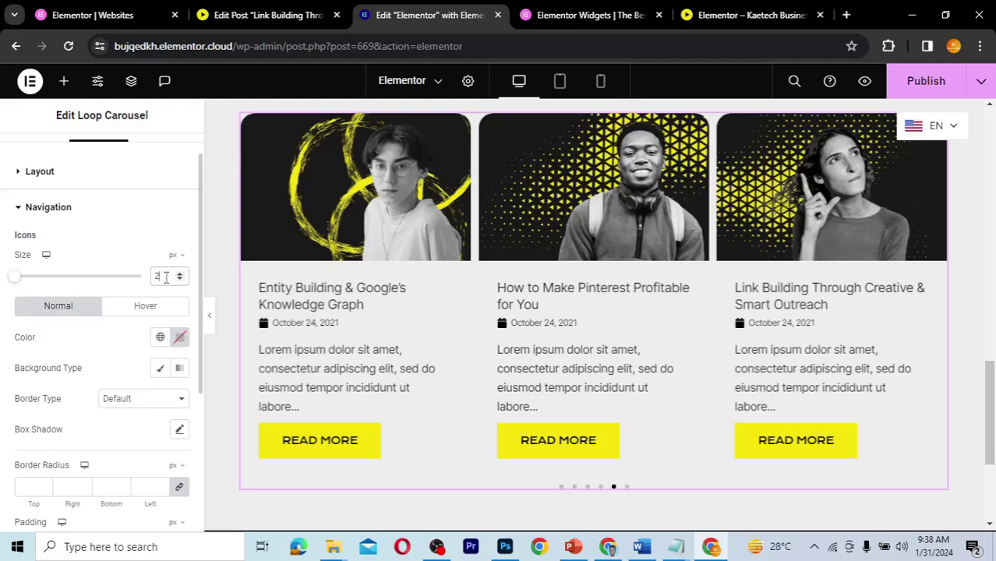
type("5")
Try black #000000 and the Theme Accent global color on the navigation arrows in their normal state
left_click(181, 339)
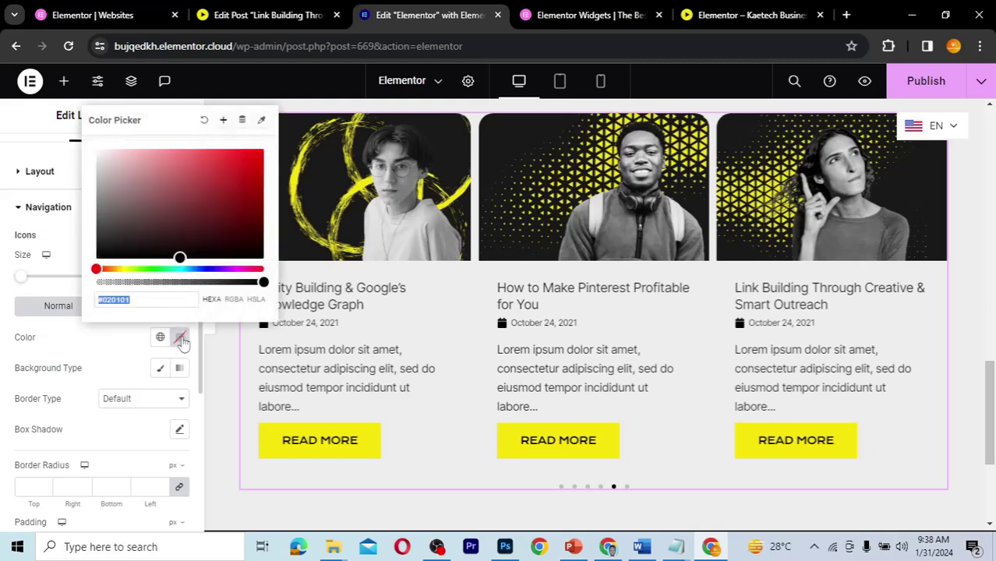
left_click(84, 265)
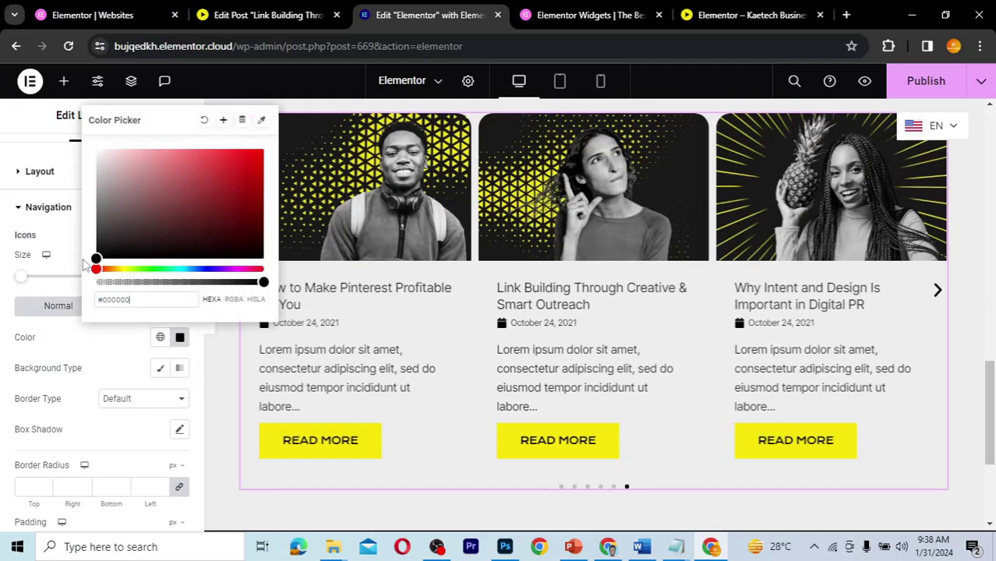
left_click(121, 357)
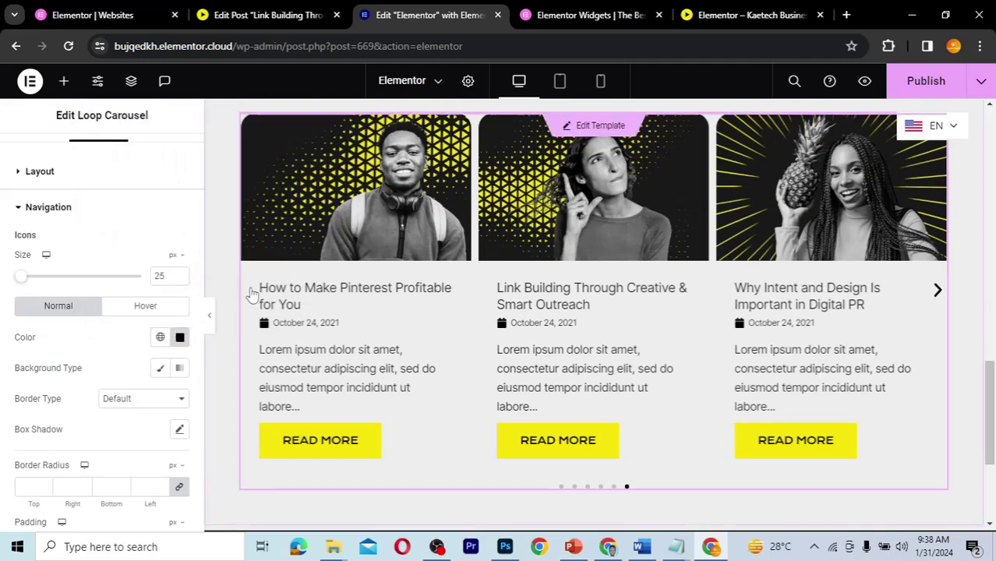
left_click(180, 340)
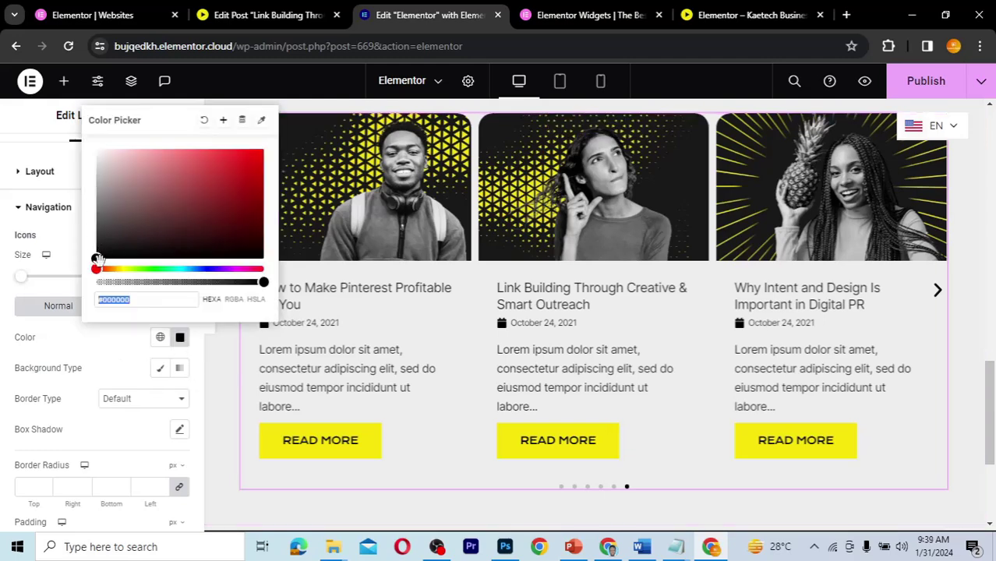
left_click(161, 339)
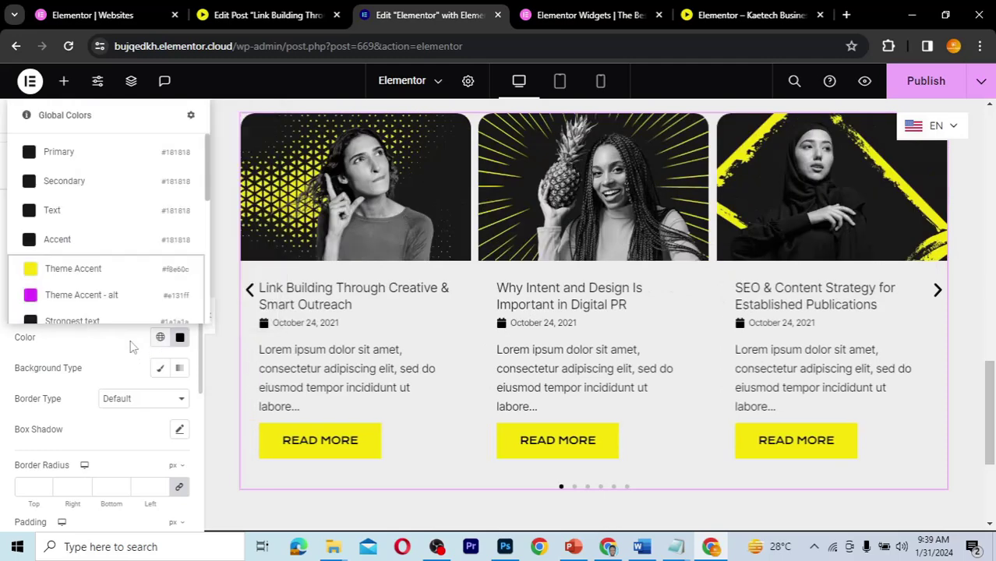
left_click(79, 269)
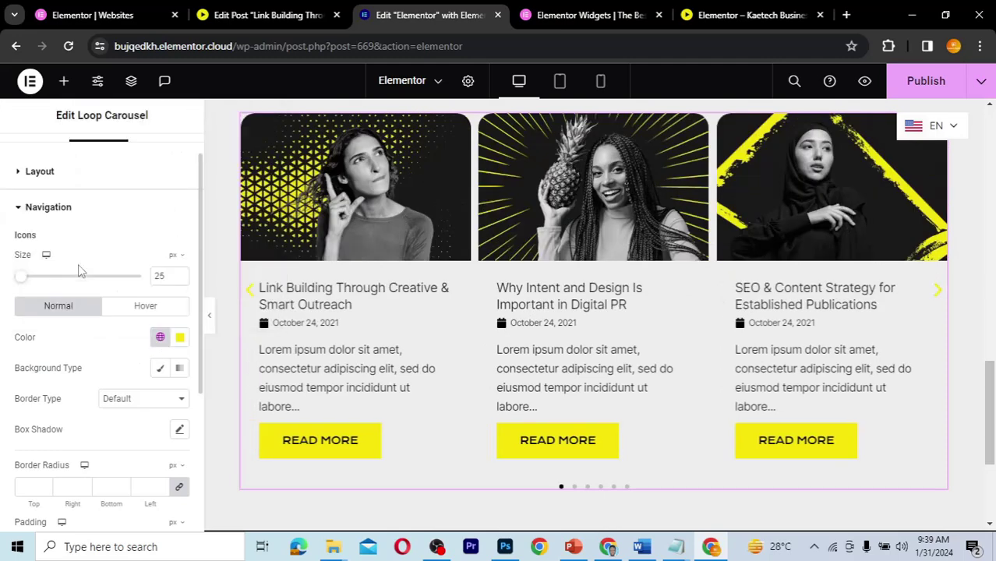
Set the navigation arrows' normal color to the custom grey #6D6D6D
left_click(179, 340)
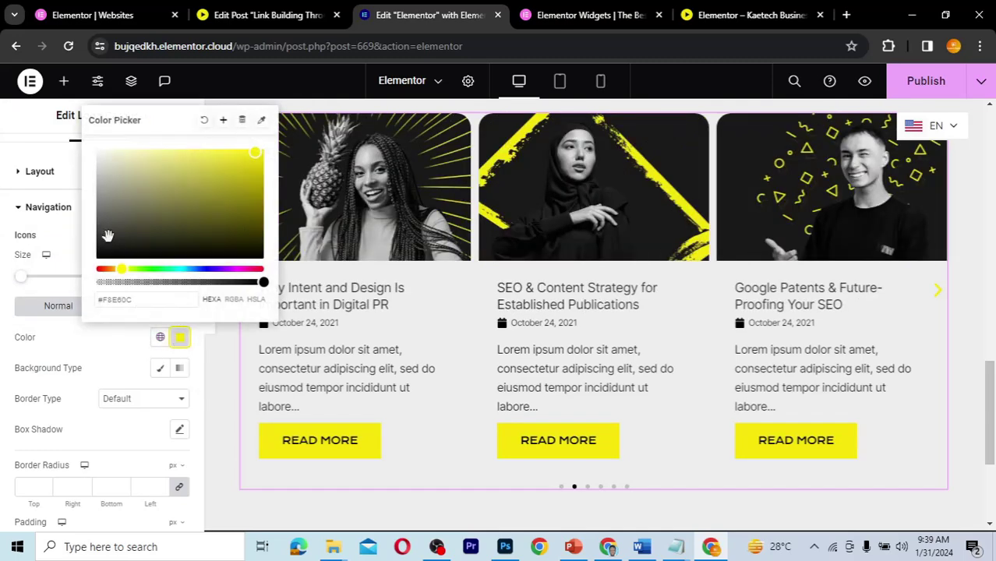
left_click_drag(104, 234, 94, 210)
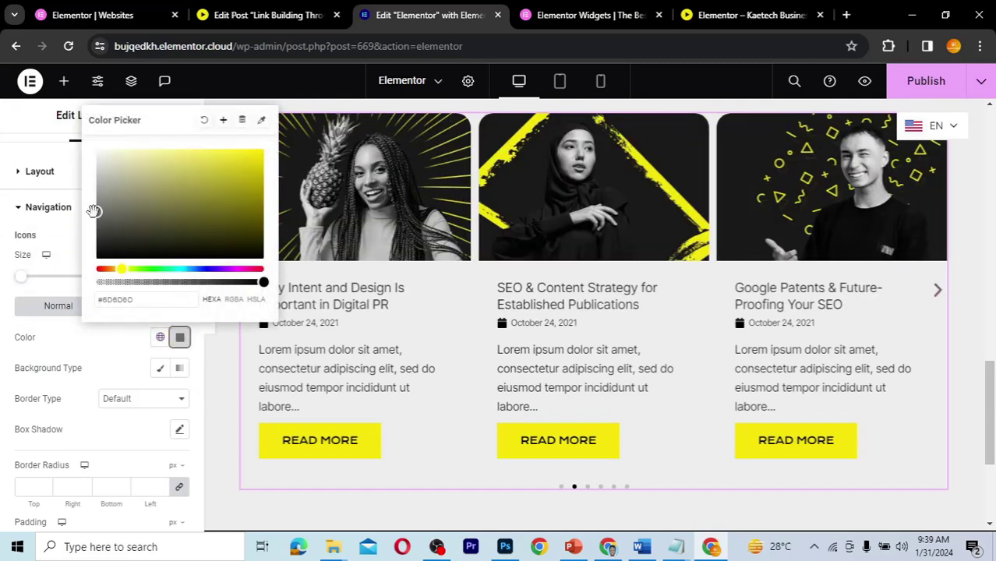
left_click(98, 357)
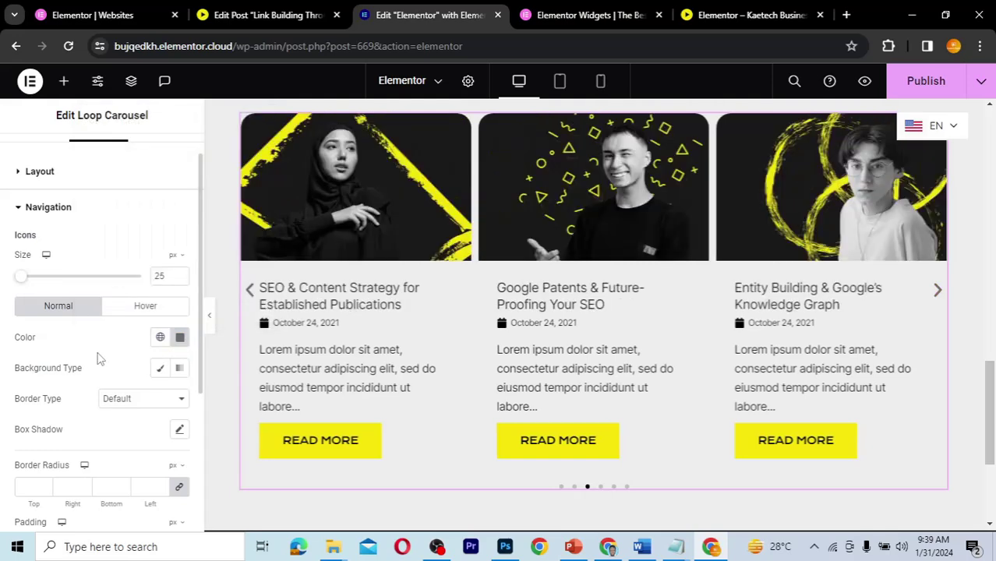
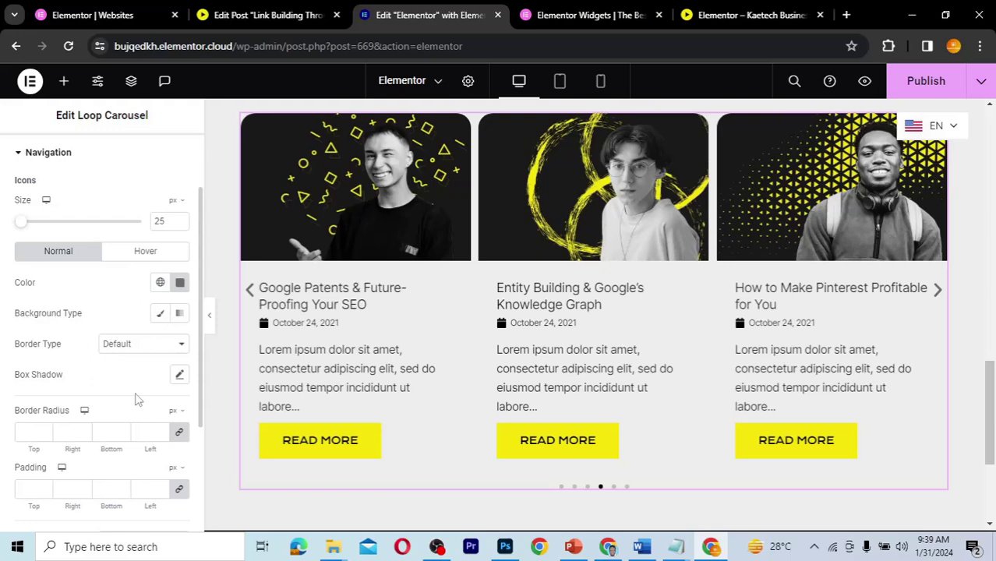
Review the remaining navigation arrow styles, such as border radius, padding and position, and the style options for the pagination dots
scroll(137, 399, "down", 1)
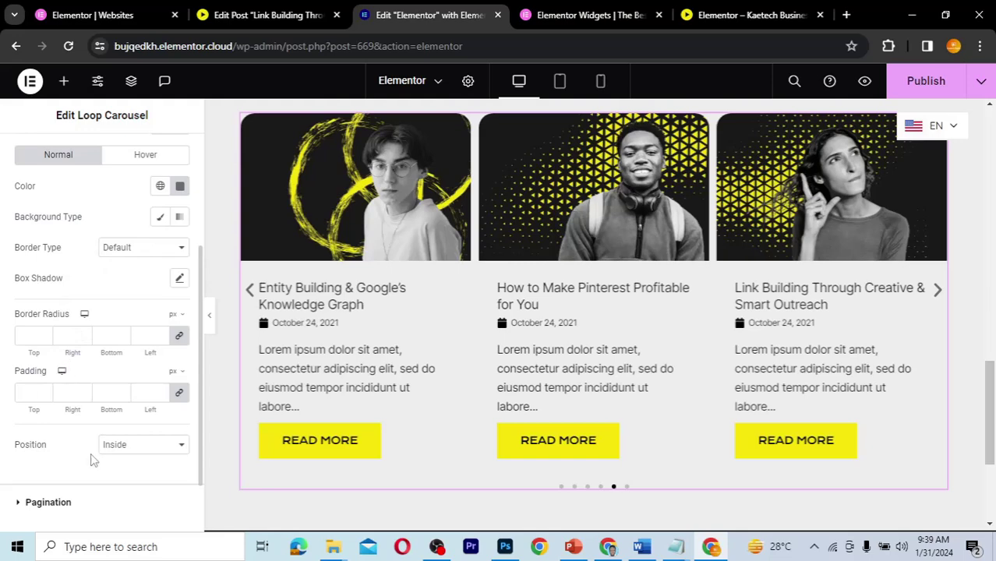
scroll(91, 459, "down", 1)
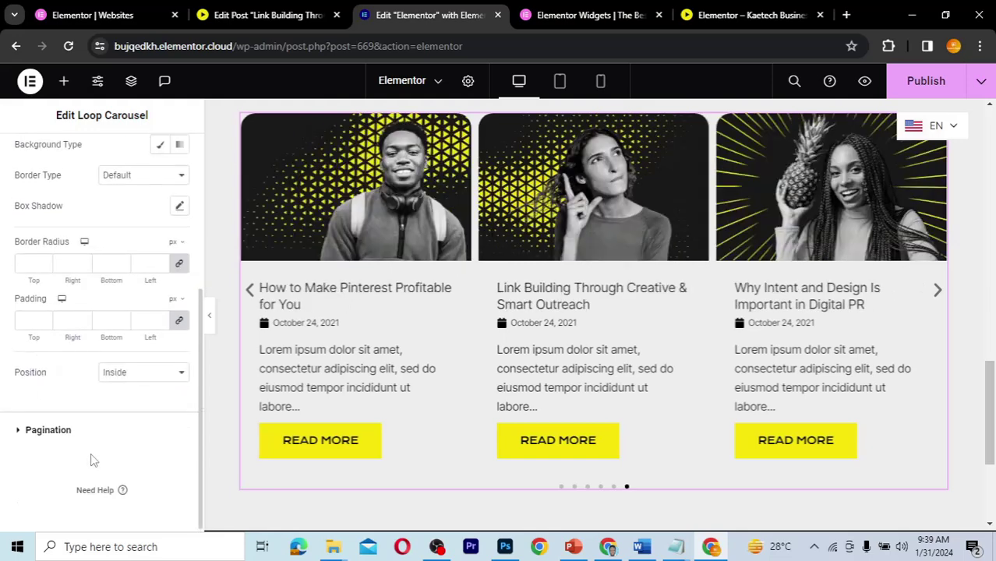
left_click(46, 435)
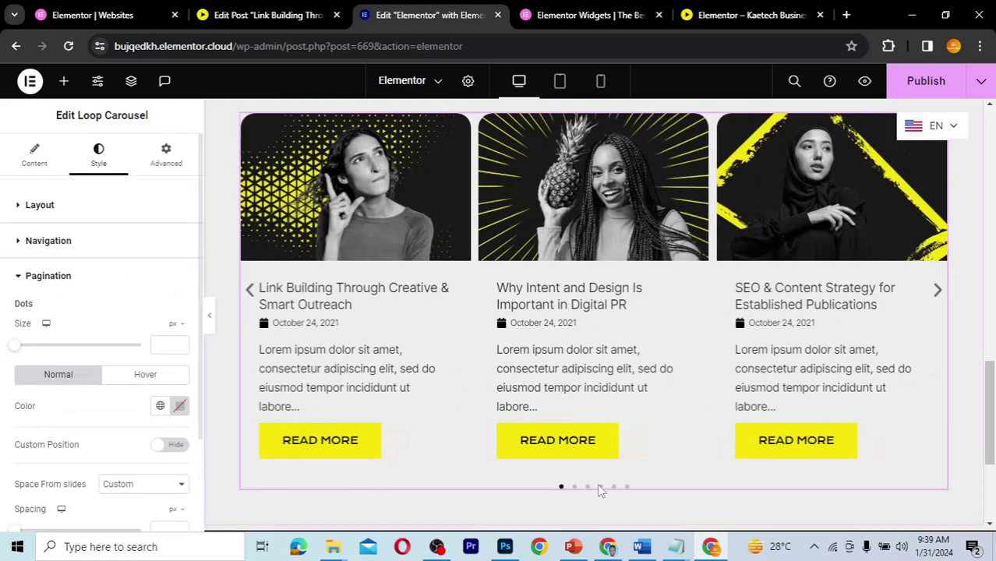
Try the Progress pagination type on the Loop Carousel and check how it looks above the slides
left_click(34, 158)
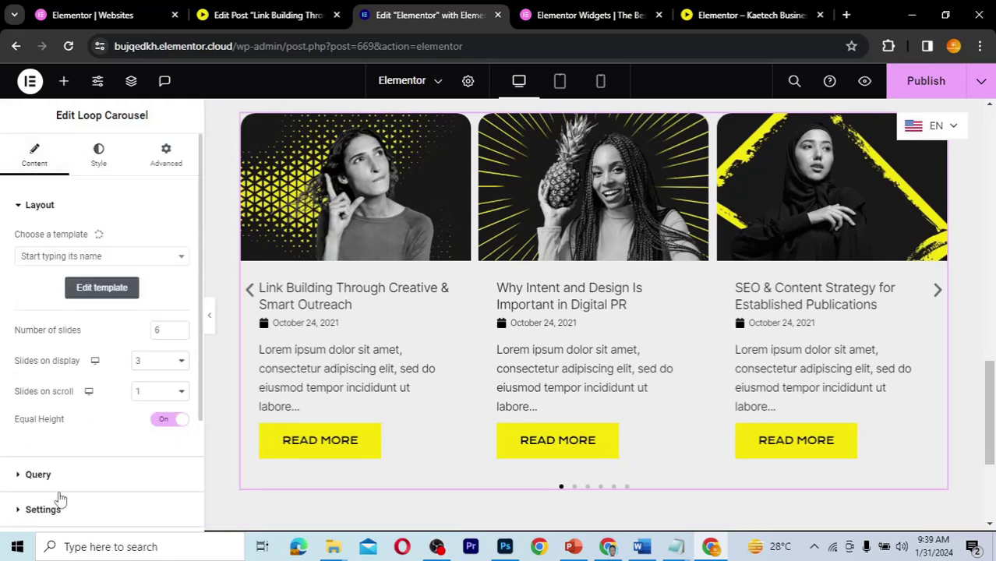
scroll(61, 497, "down", 2)
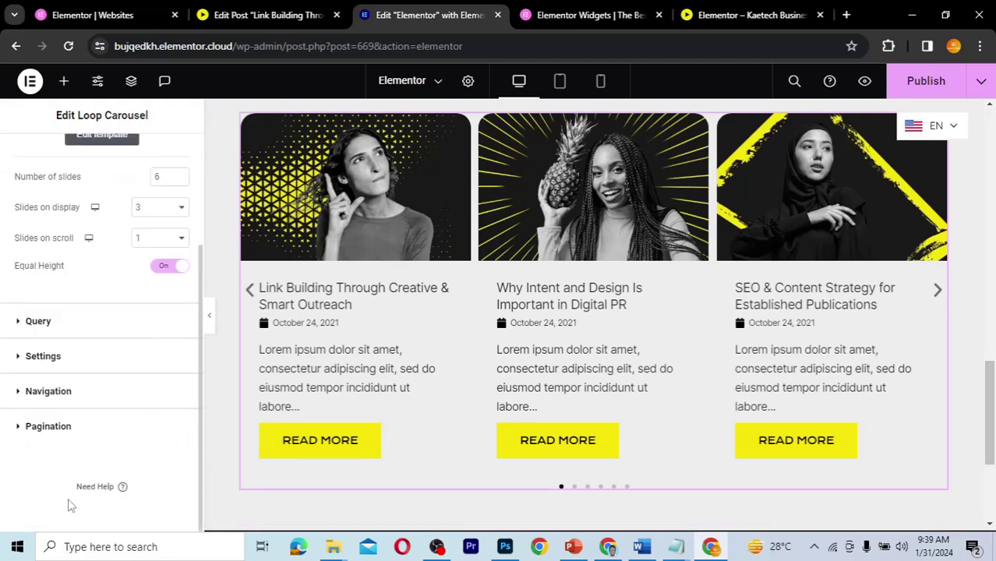
left_click(63, 433)
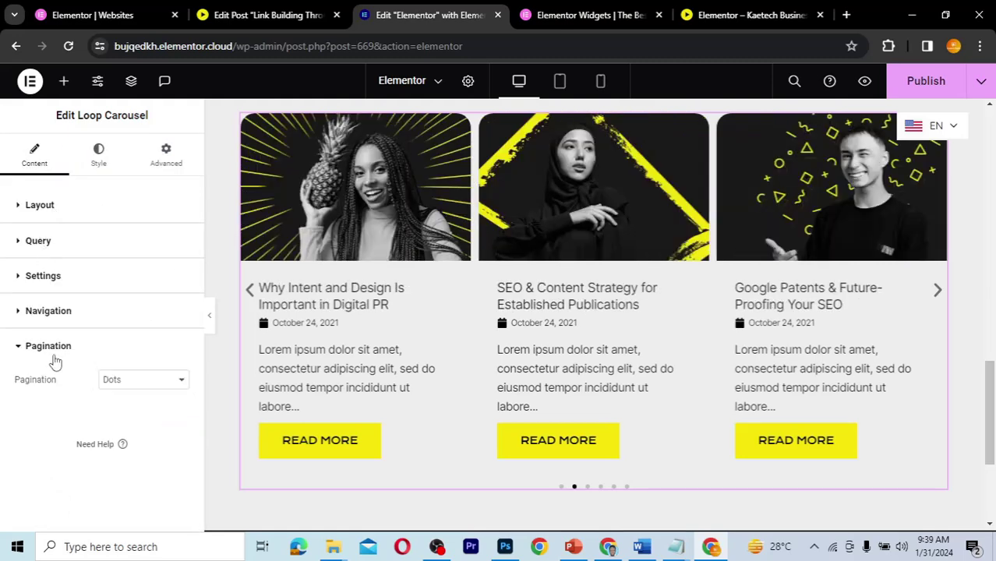
left_click(127, 381)
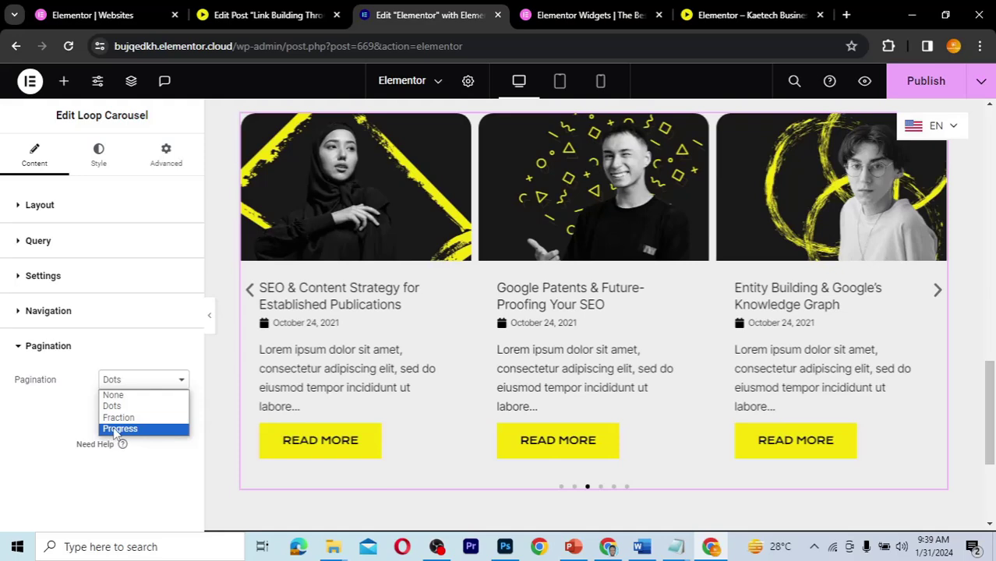
left_click(117, 430)
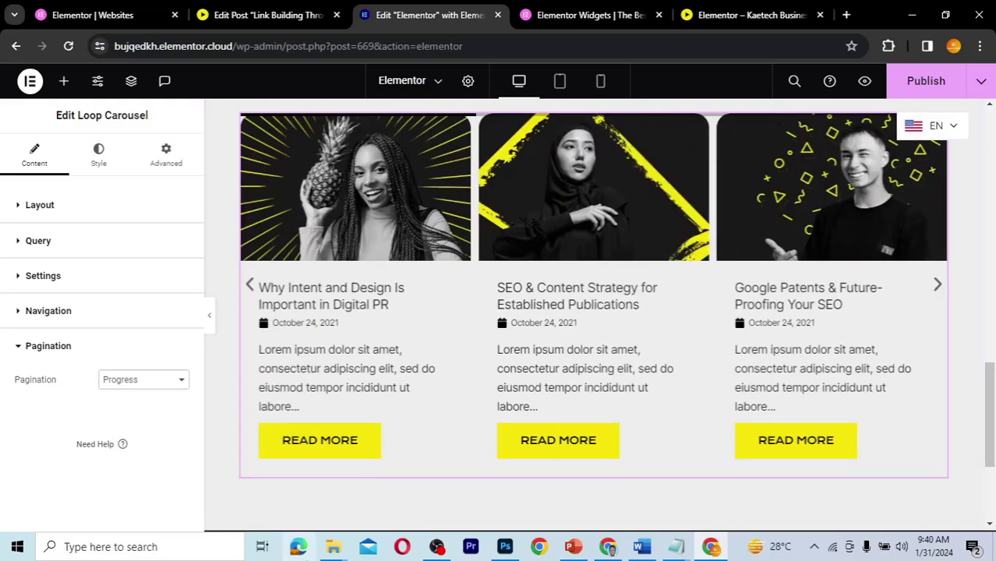
scroll(310, 395, "up", 2)
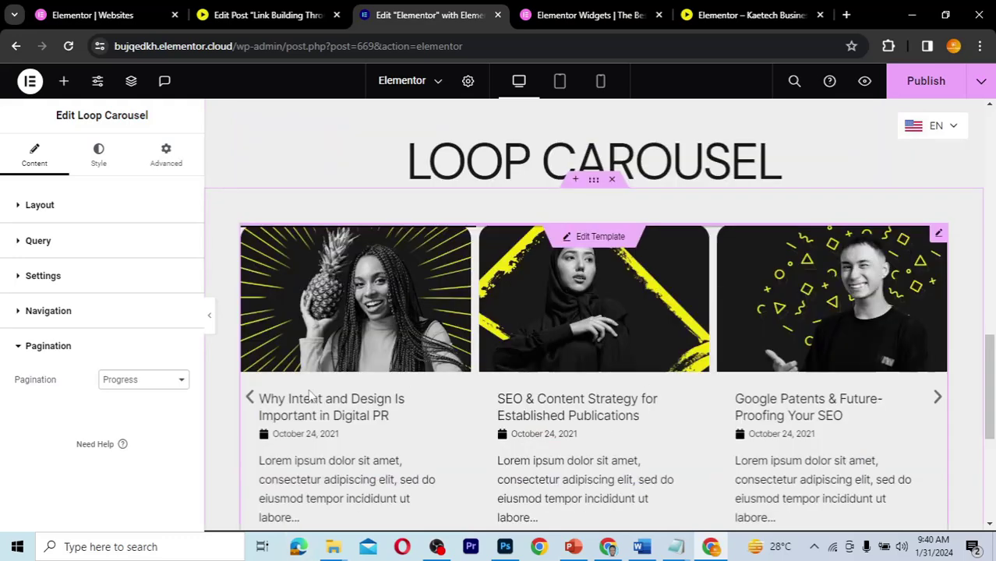
scroll(310, 395, "down", 1)
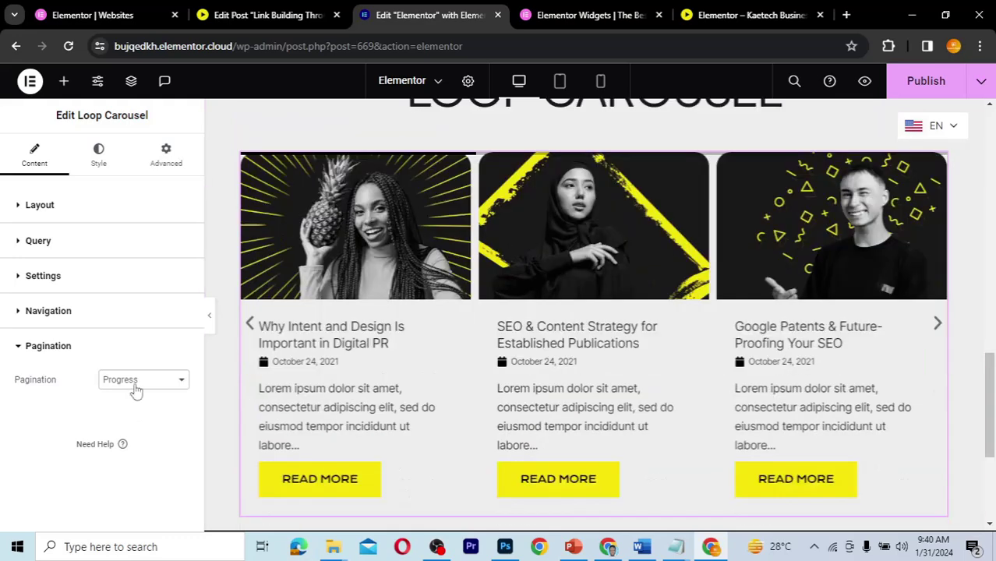
Try the Fraction pagination type on the Loop Carousel and check it below the slides
left_click(136, 386)
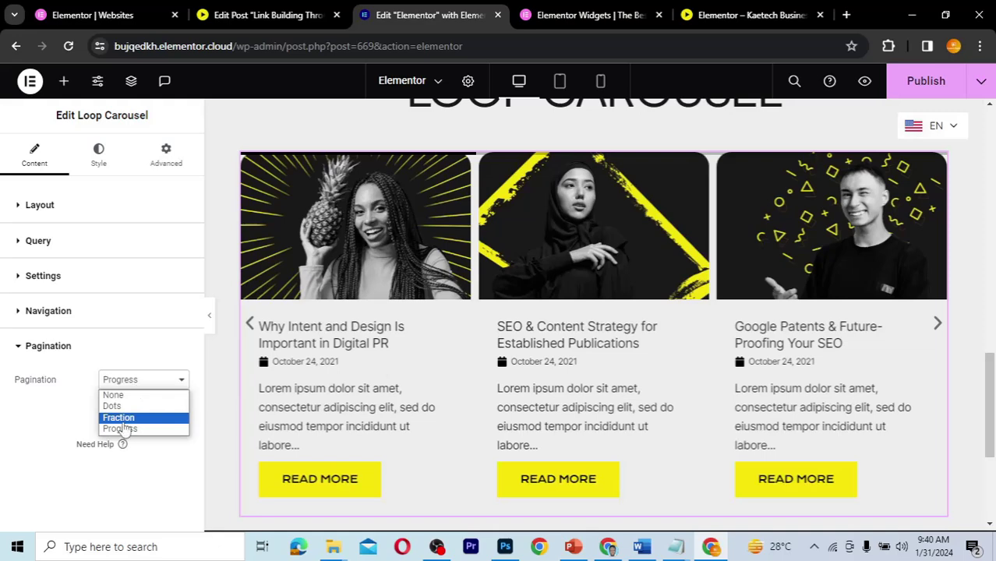
left_click(122, 419)
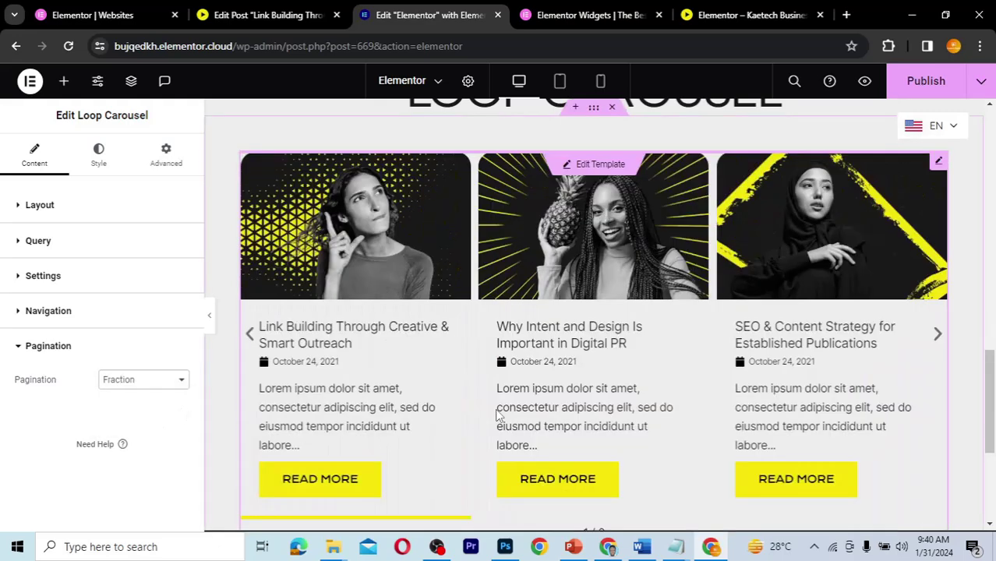
scroll(497, 414, "down", 3)
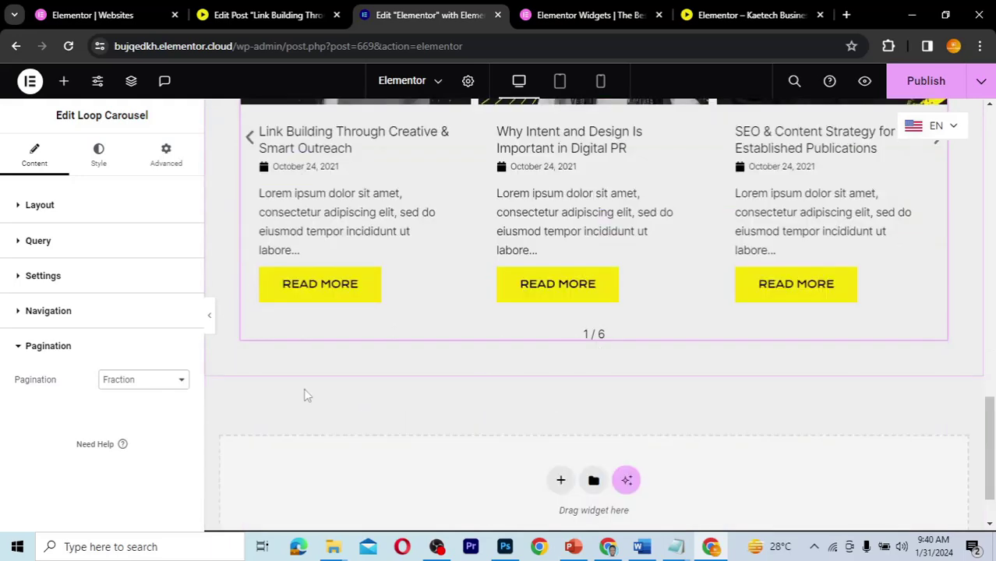
Set the Loop Carousel's pagination type back to Dots and publish the page
left_click(149, 387)
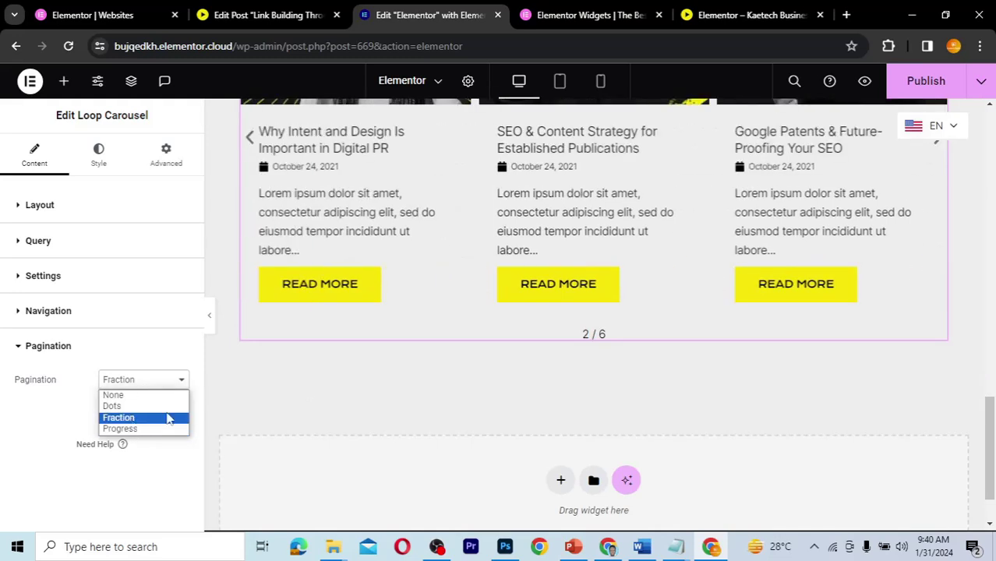
key("Up")
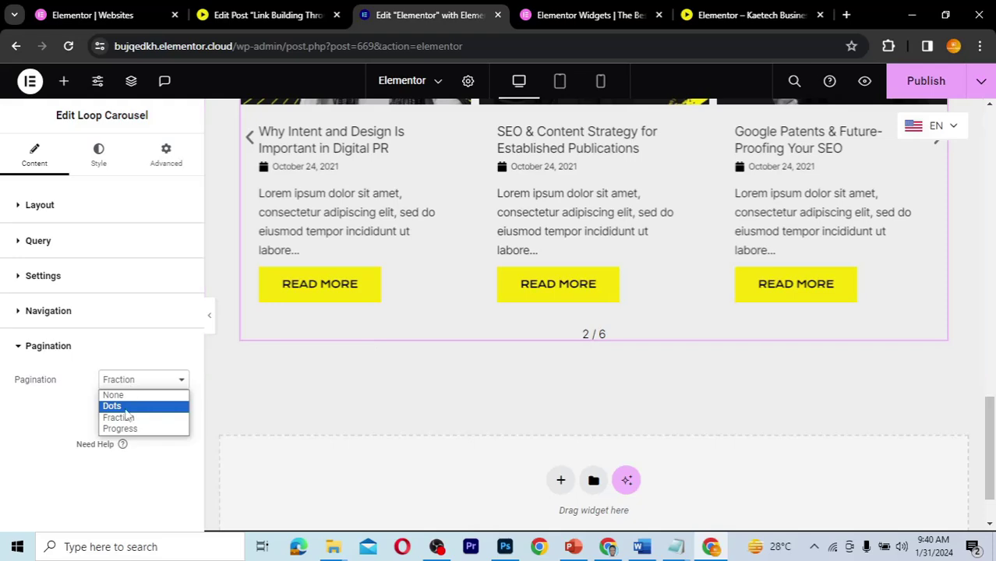
key("Return")
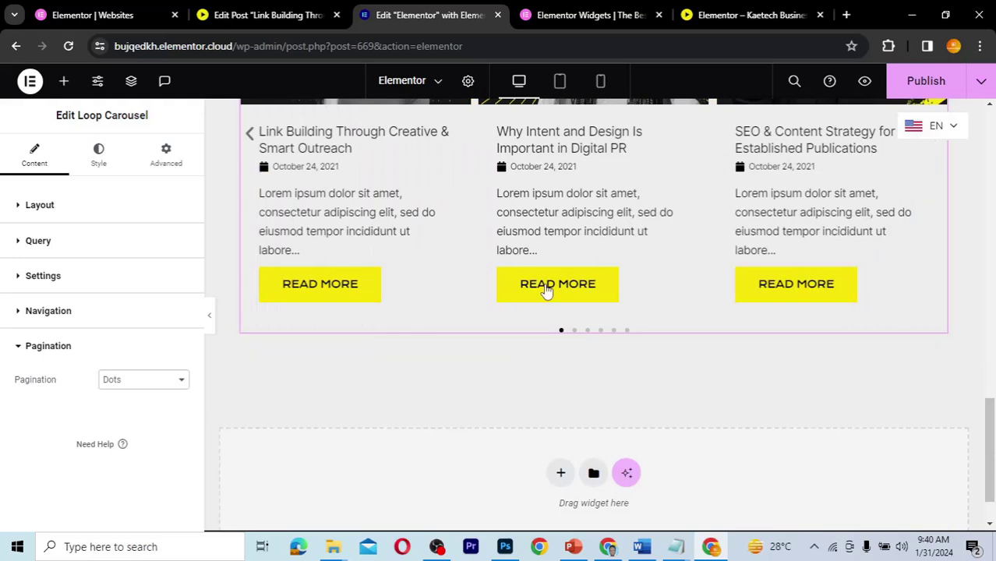
scroll(546, 289, "up", 3)
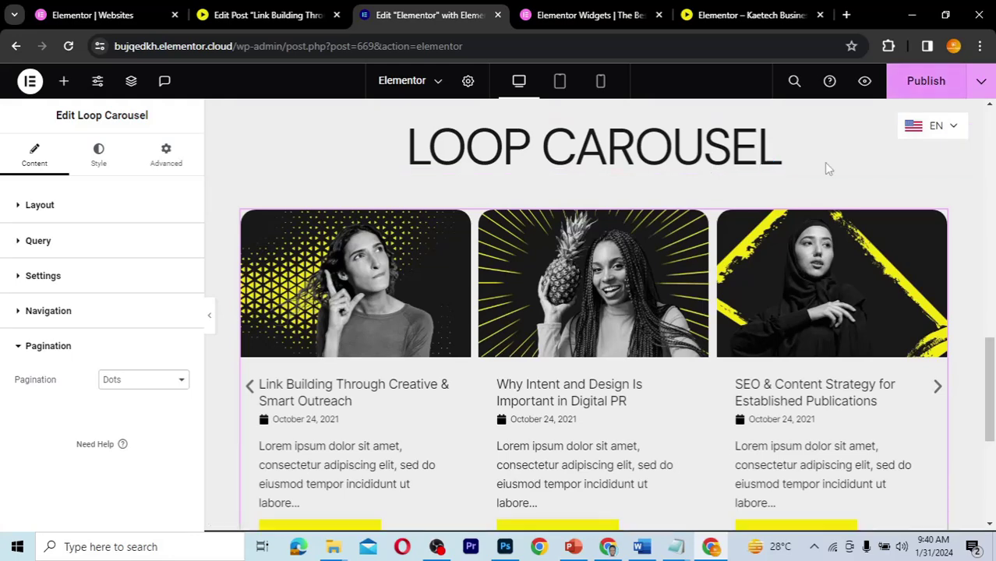
left_click(925, 85)
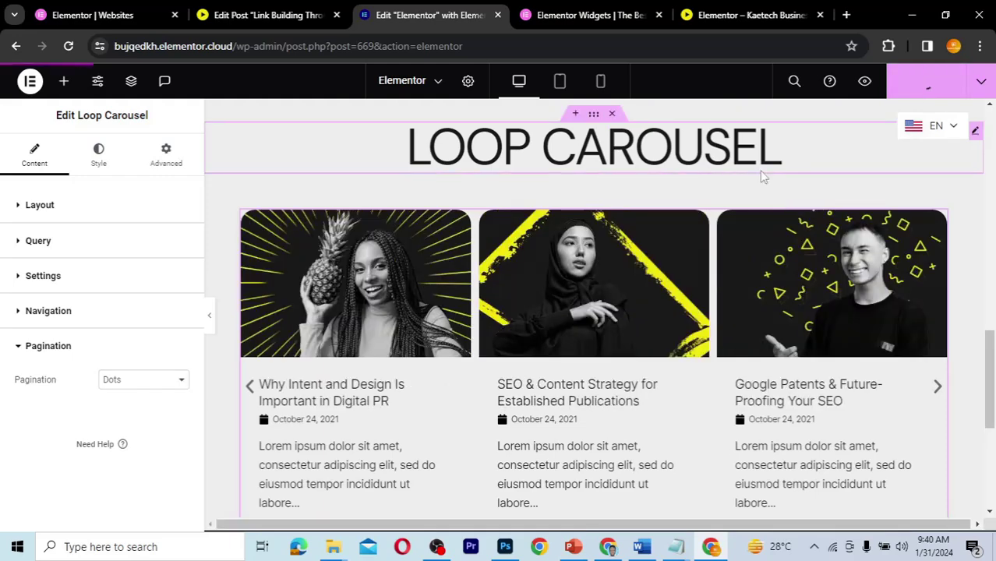
Switch to the live Elementor page and examine the published Loop Carousel section below the Loop Grid
left_click(551, 24)
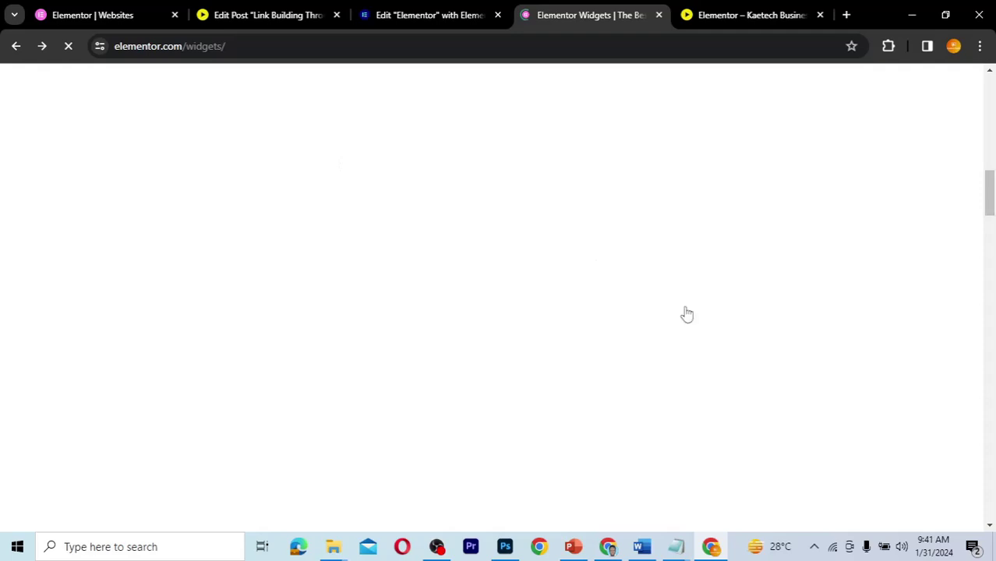
key("ctrl+Tab")
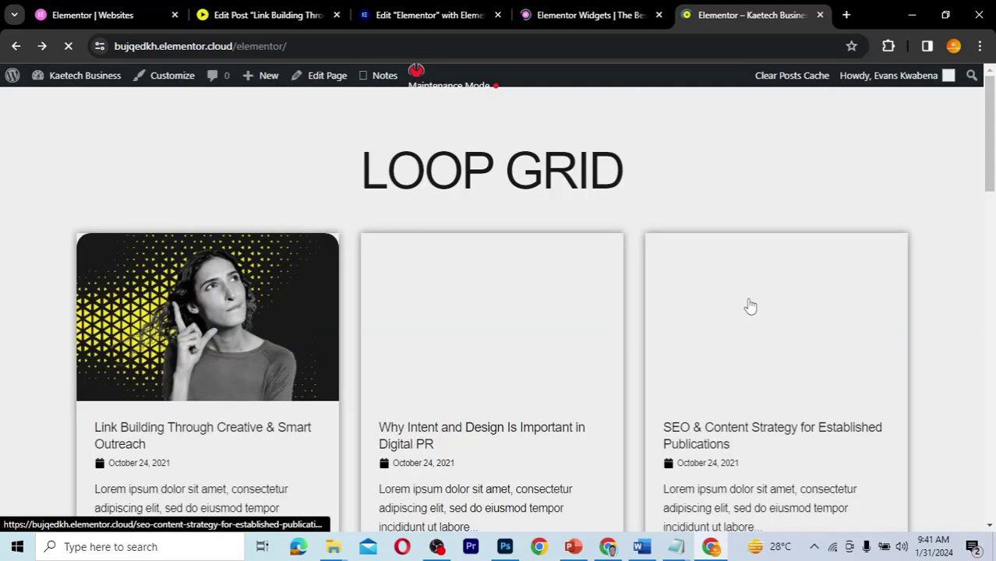
scroll(988, 194, "down", 5)
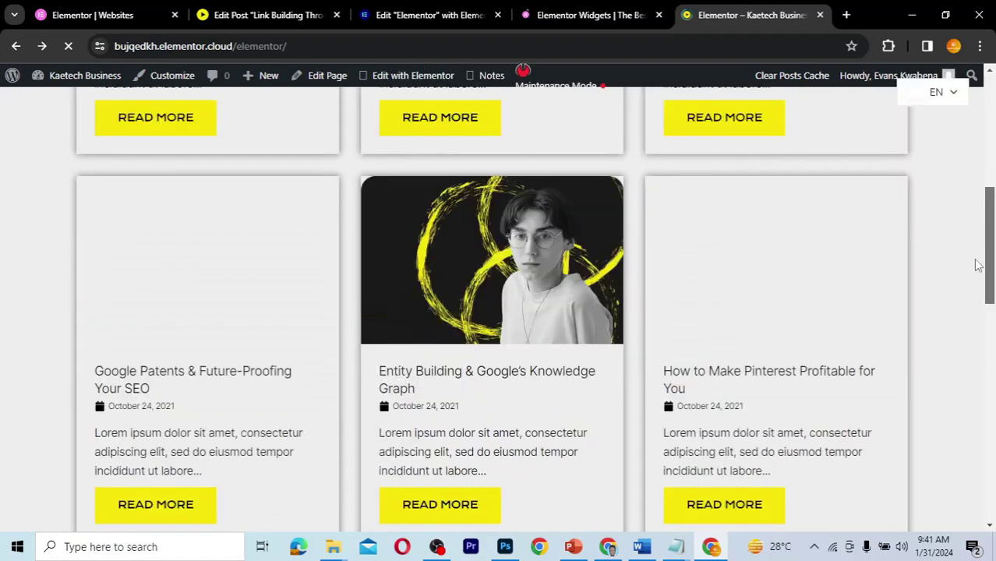
scroll(972, 289, "down", 4)
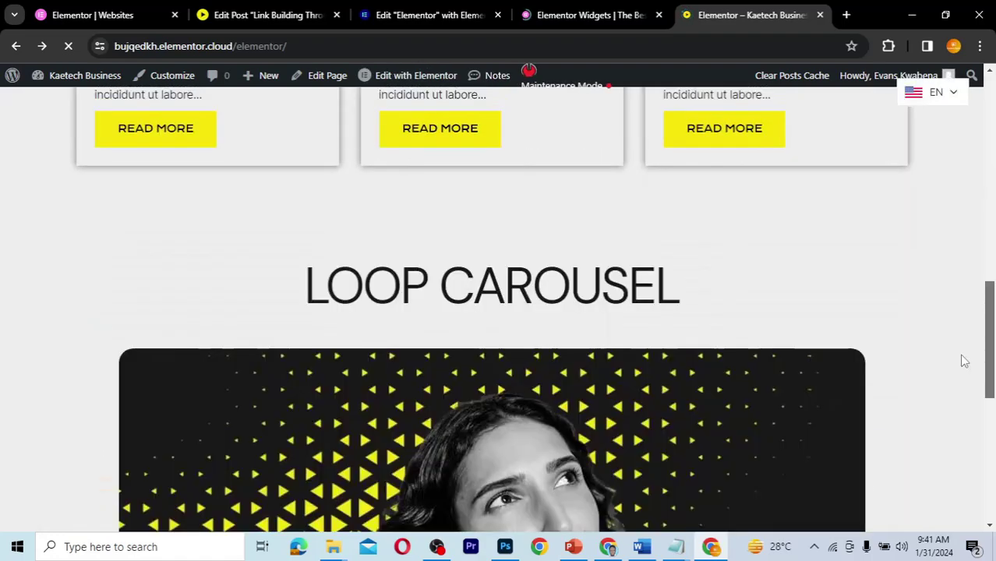
scroll(963, 366, "down", 1)
scroll(962, 401, "down", 2)
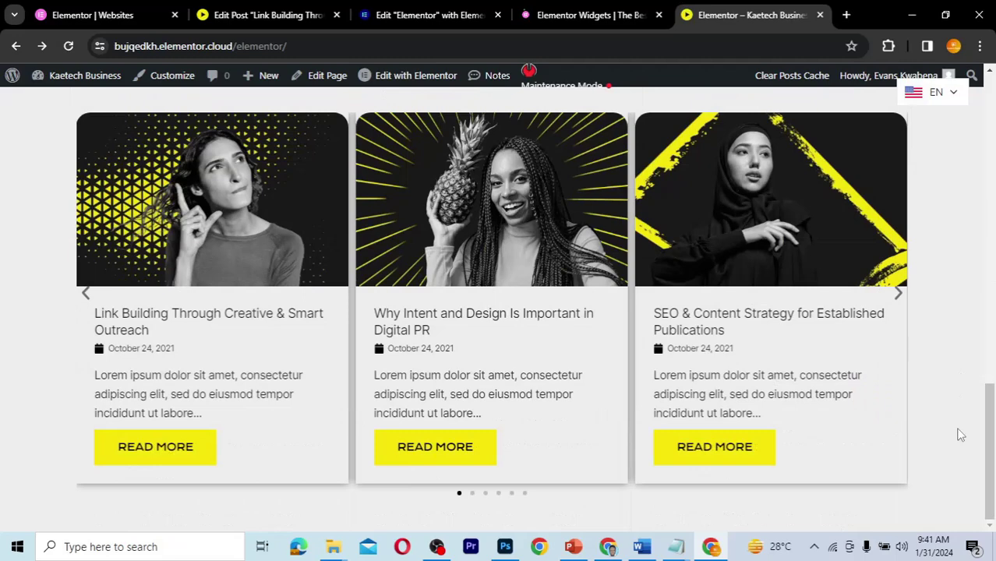
scroll(960, 433, "up", 1)
scroll(960, 444, "down", 1)
scroll(959, 420, "up", 2)
scroll(961, 405, "down", 1)
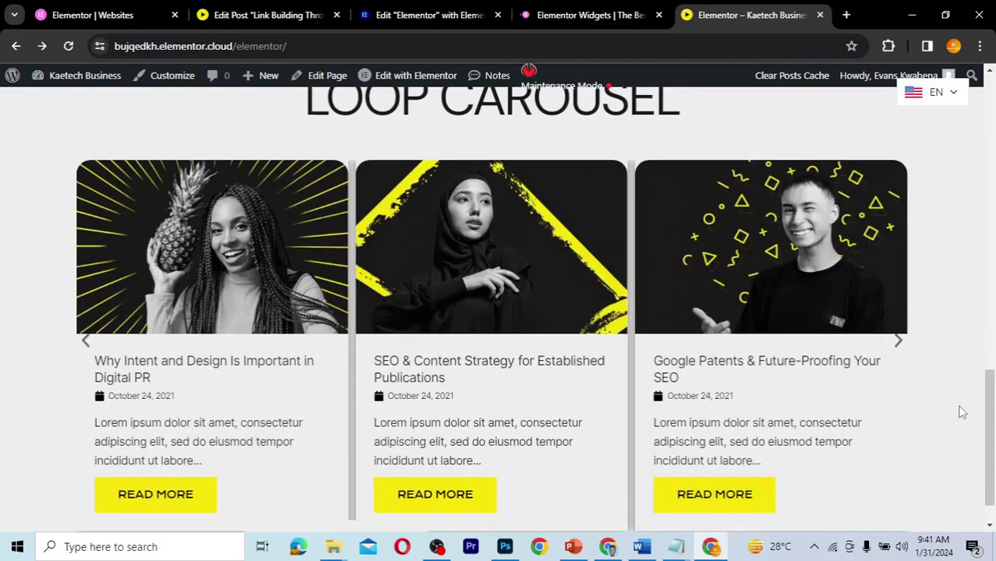
Test the live carousel by advancing slides with the next arrow and jumping to the last, first and second pagination dots
left_click(900, 345)
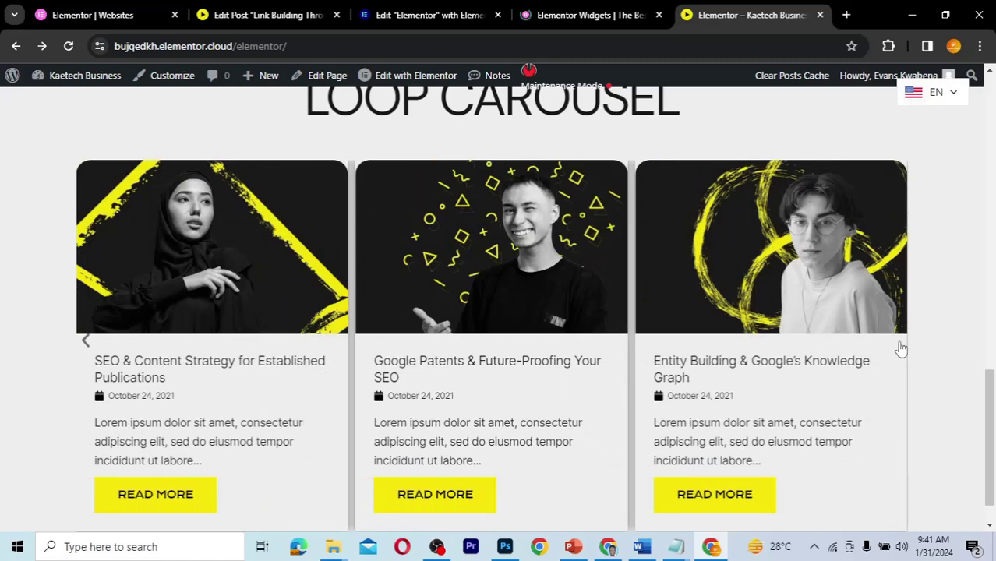
left_click(899, 347)
left_click_drag(988, 444, 988, 459)
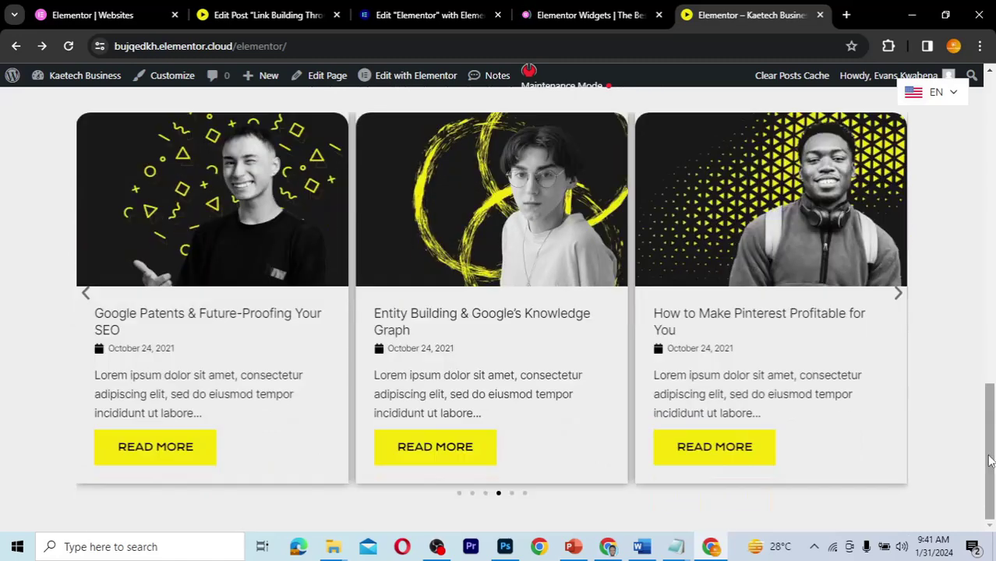
left_click(526, 494)
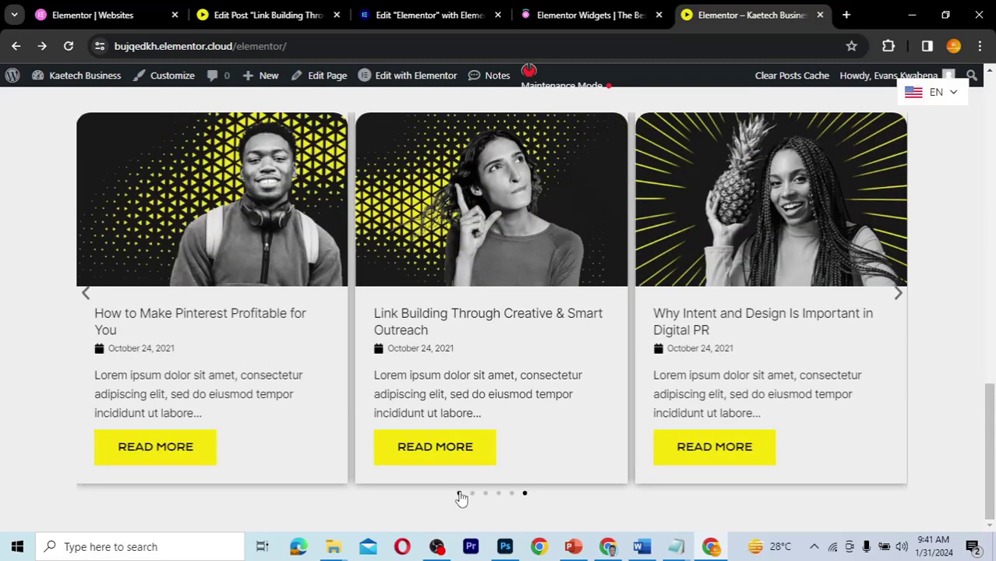
left_click(460, 494)
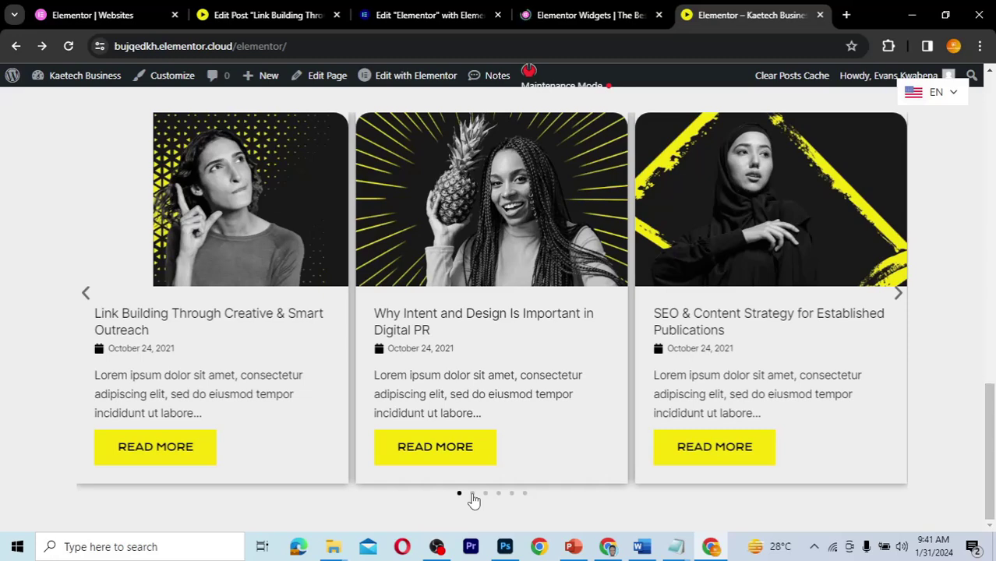
left_click(472, 494)
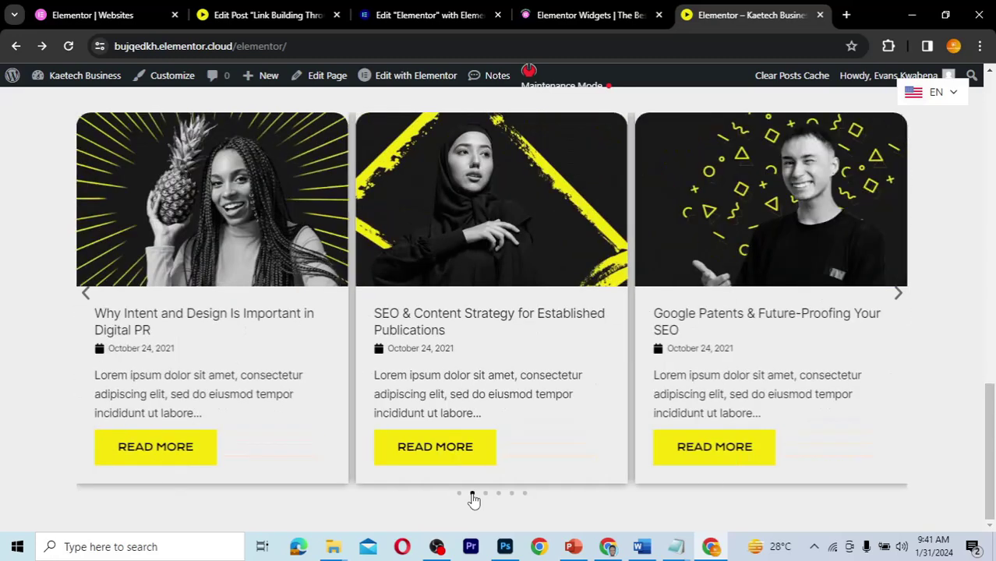